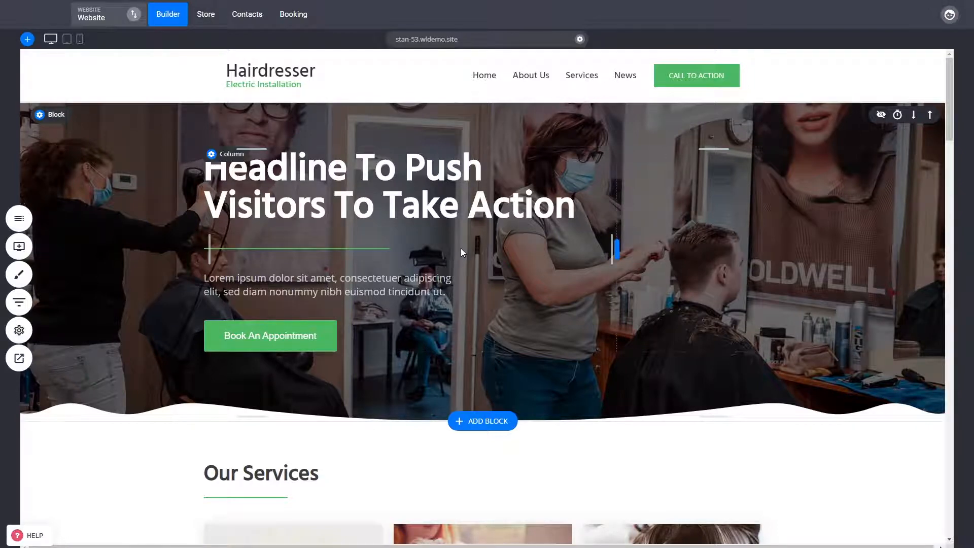
- Open the Page SEO settings of the current page from the website settings
{"action": "left_click", "coordinate": [30, 335]}
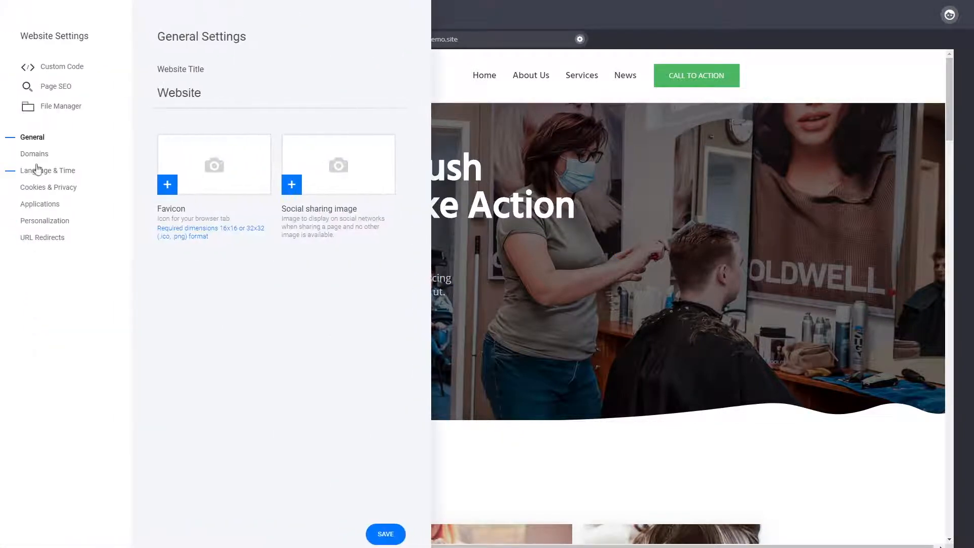
{"action": "left_click", "coordinate": [55, 88]}
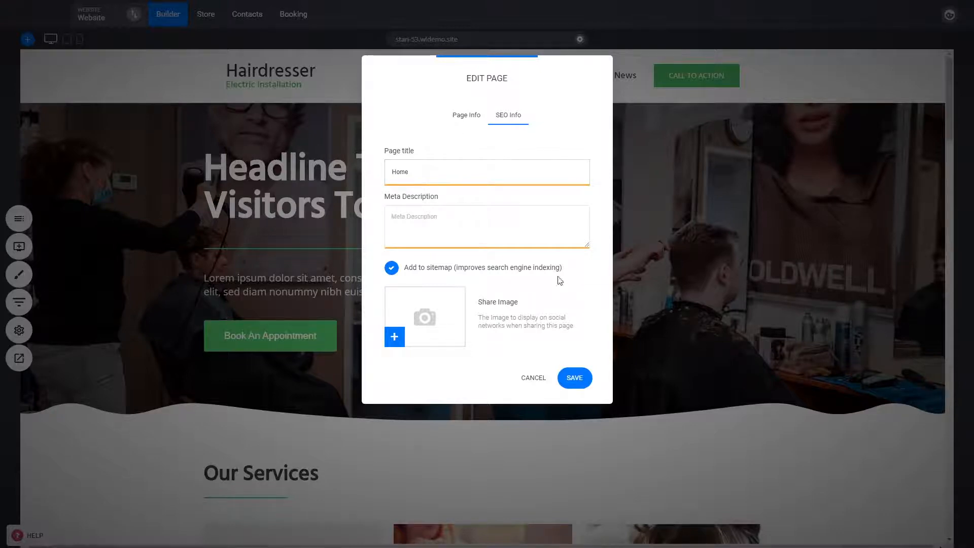
- Paste the share image description into the page title and append "ds ds dsdsds"
{"action": "left_click_drag", "start_coordinate": [575, 328], "coordinate": [482, 316]}
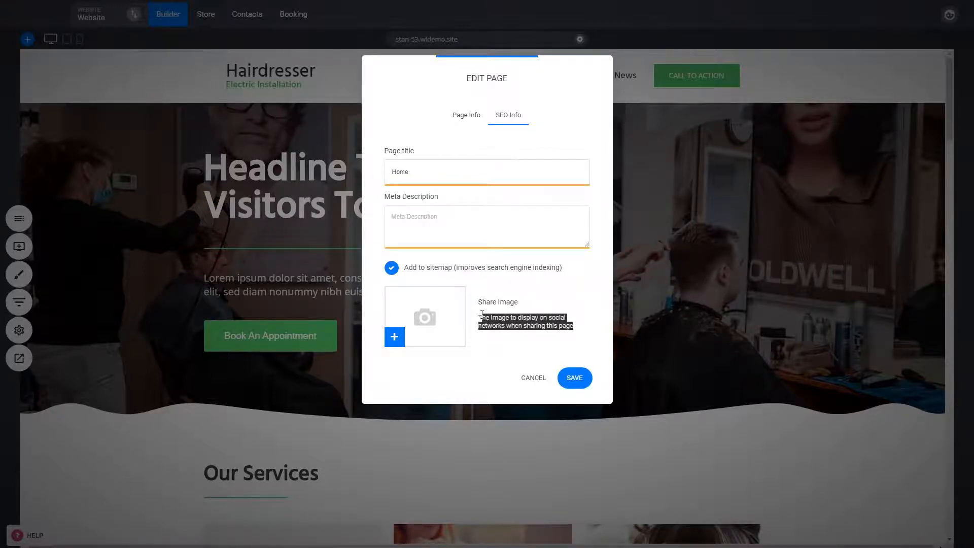
{"action": "key", "text": "ctrl+c"}
{"action": "triple_click", "coordinate": [441, 163]}
{"action": "key", "text": "ctrl+v"}
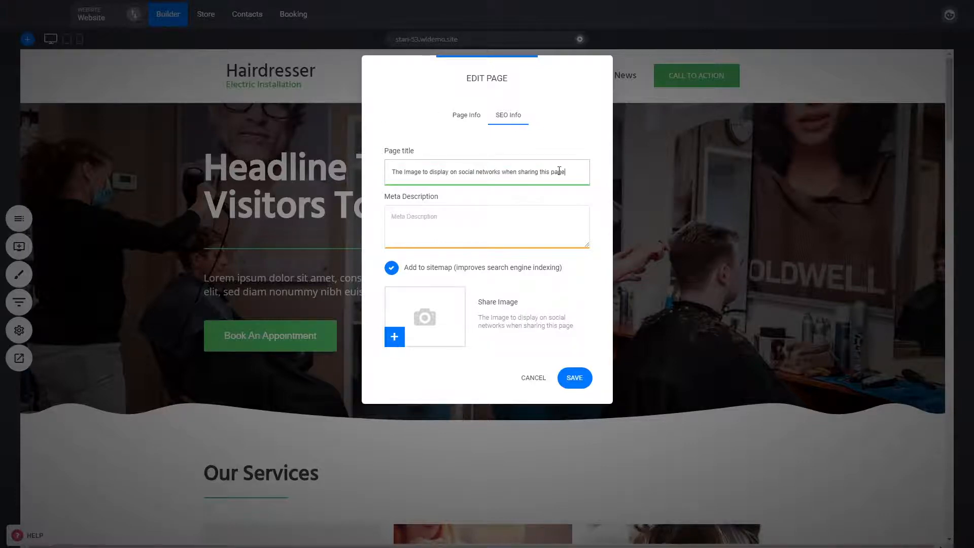
{"action": "type", "text": "ds ds dsdsds"}
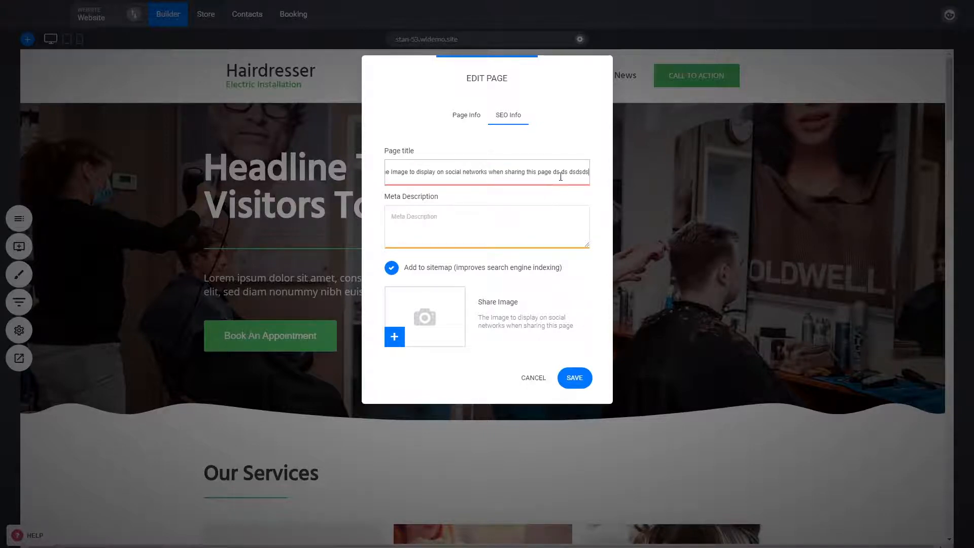
- Clear the page title and cancel the Edit Page dialog
{"action": "triple_click", "coordinate": [558, 175]}
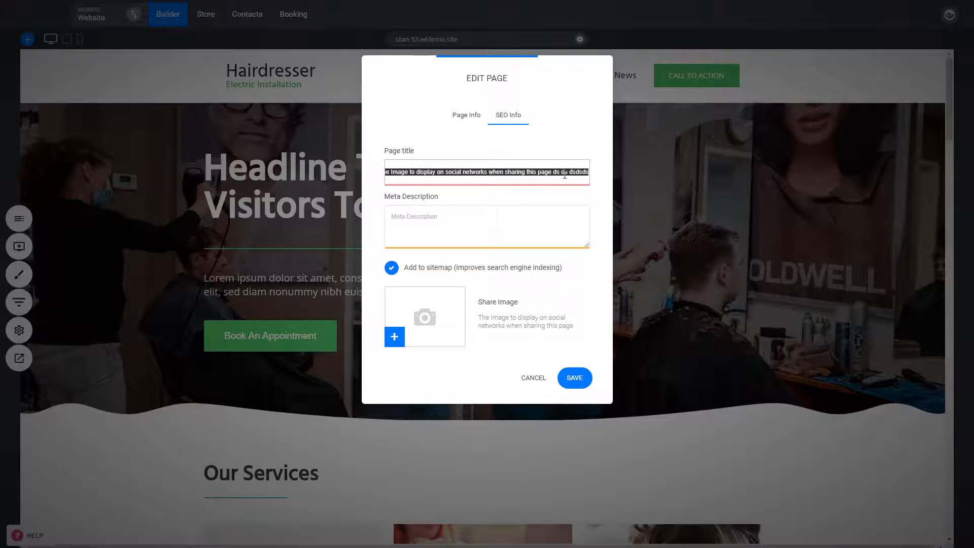
{"action": "key", "text": "BackSpace"}
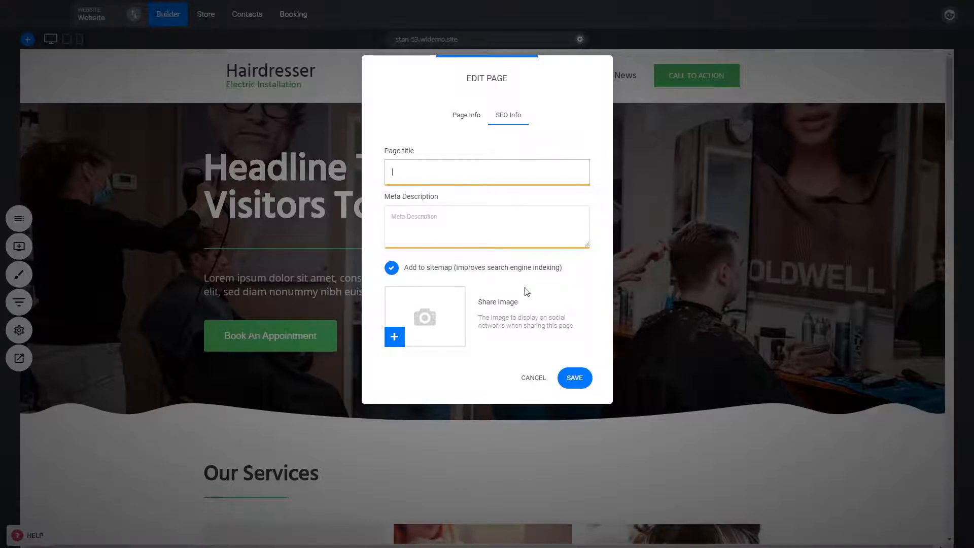
{"action": "mouse_move", "coordinate": [447, 270]}
{"action": "left_click", "coordinate": [536, 381]}
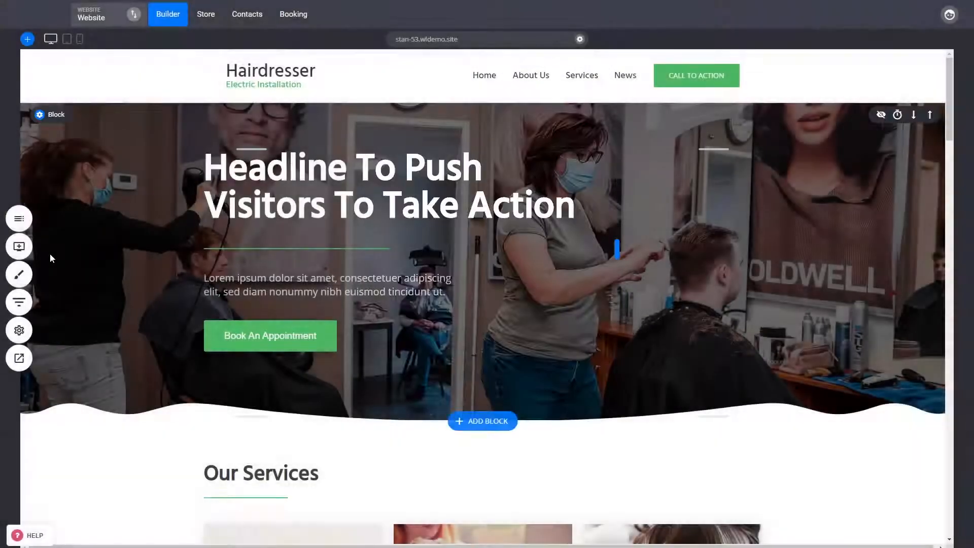
- Open the Contact Us page's SEO settings and close them without changes
{"action": "left_click", "coordinate": [30, 215]}
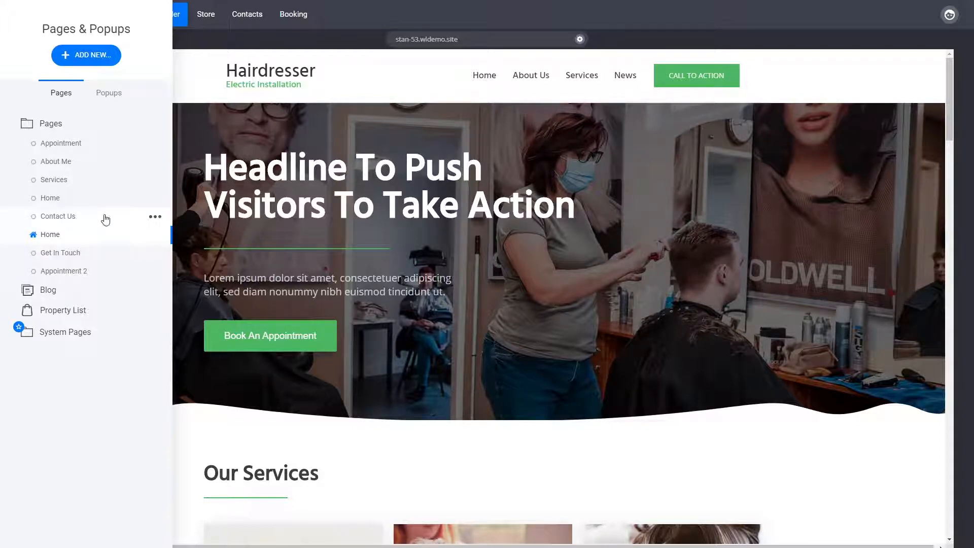
{"action": "left_click", "coordinate": [153, 219]}
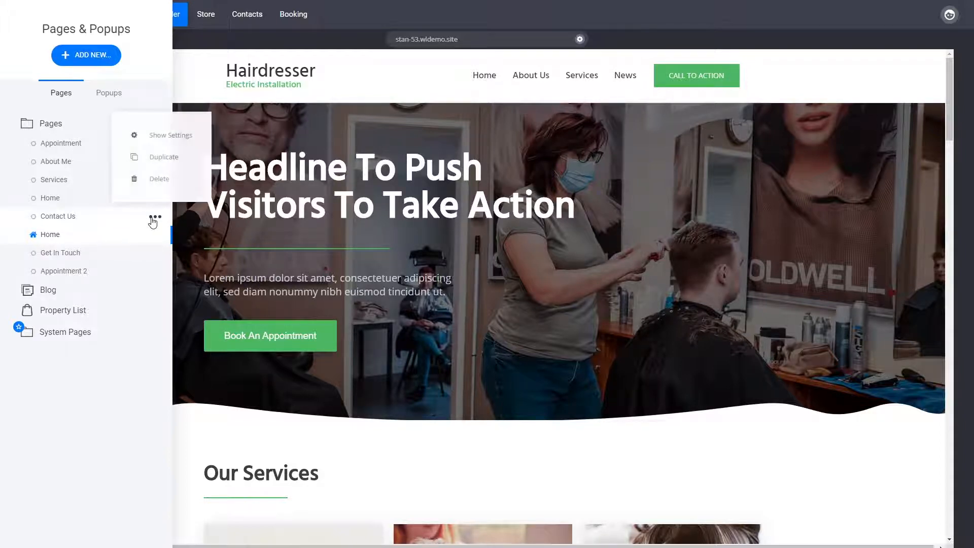
{"action": "left_click", "coordinate": [160, 136]}
{"action": "left_click", "coordinate": [505, 115]}
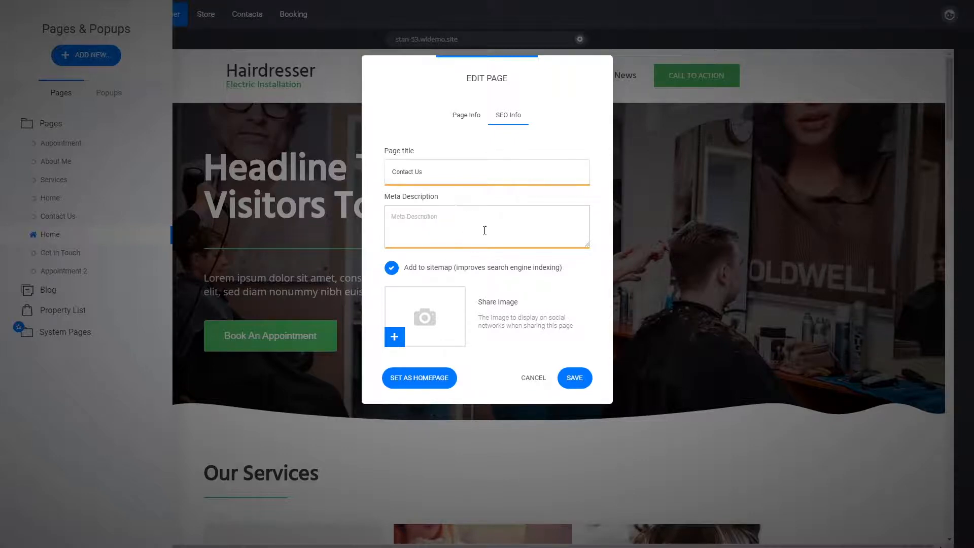
{"action": "left_click", "coordinate": [530, 379]}
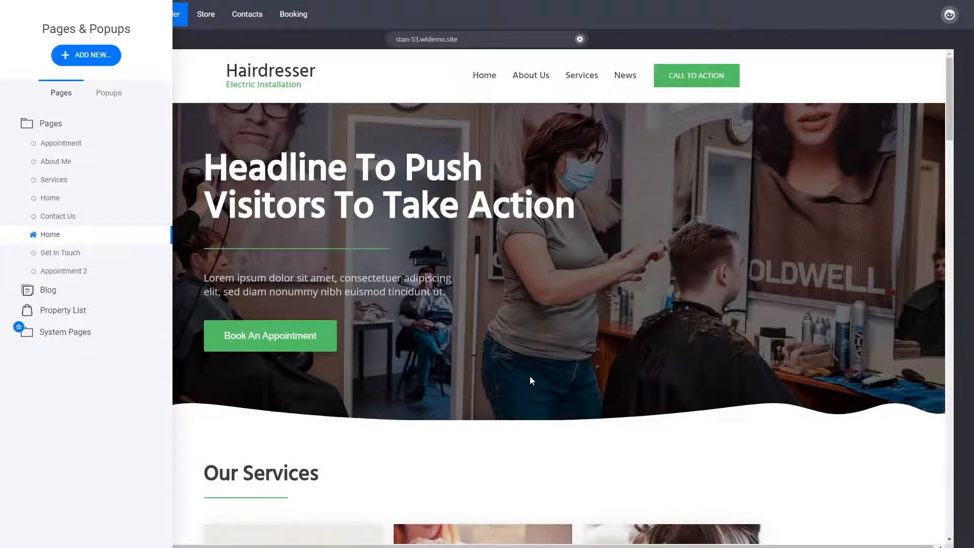
{"action": "left_click", "coordinate": [564, 310]}
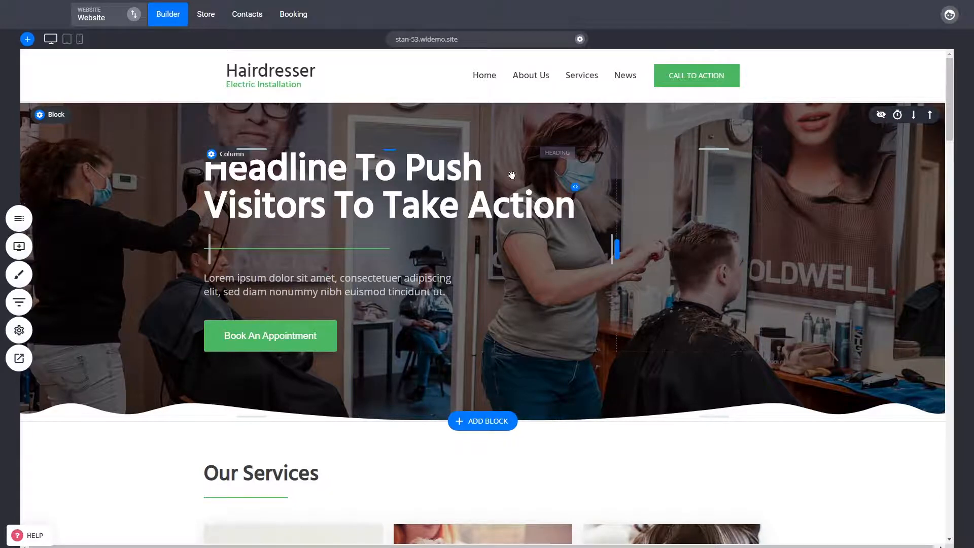
{"action": "left_click", "coordinate": [342, 179]}
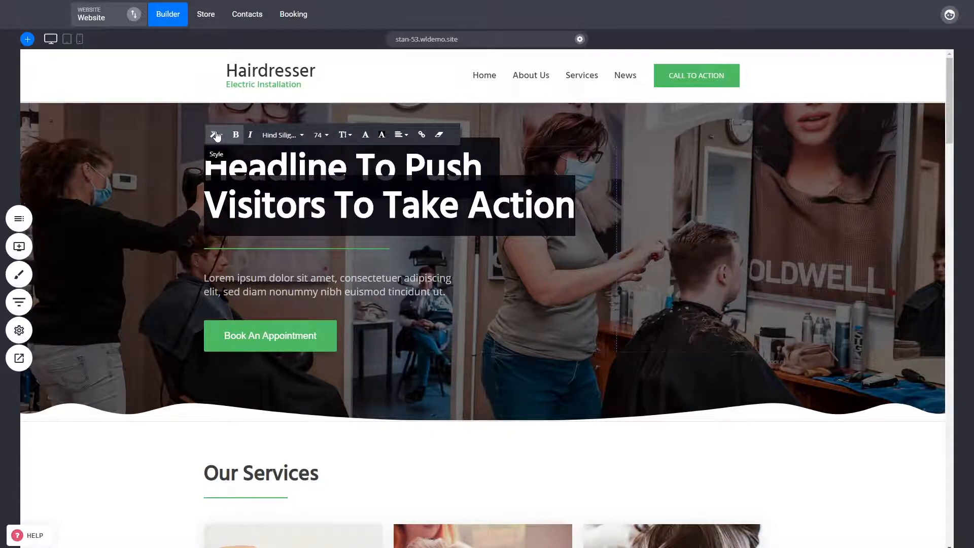
{"action": "left_click", "coordinate": [186, 157]}
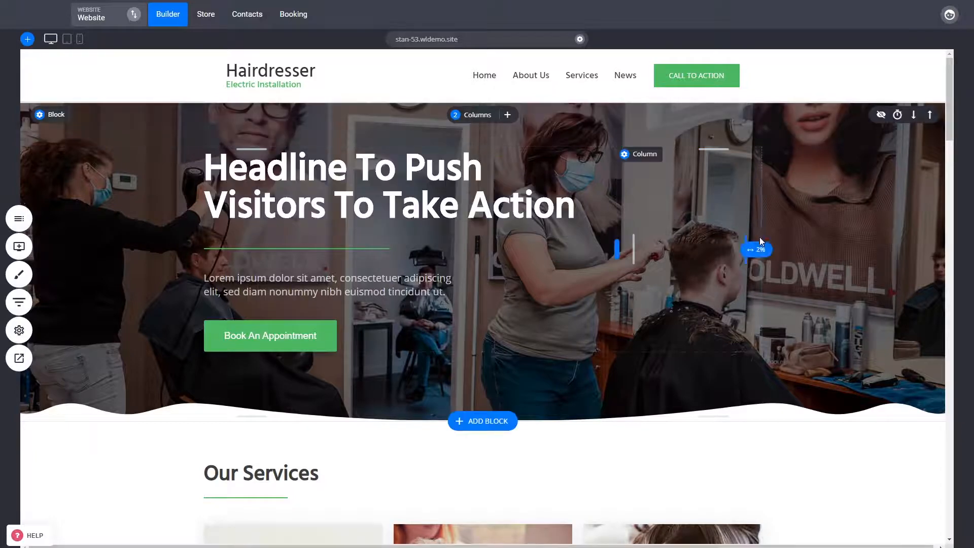
- Browse the Add Widget panel and scroll through the page's sections
{"action": "left_click", "coordinate": [19, 247]}
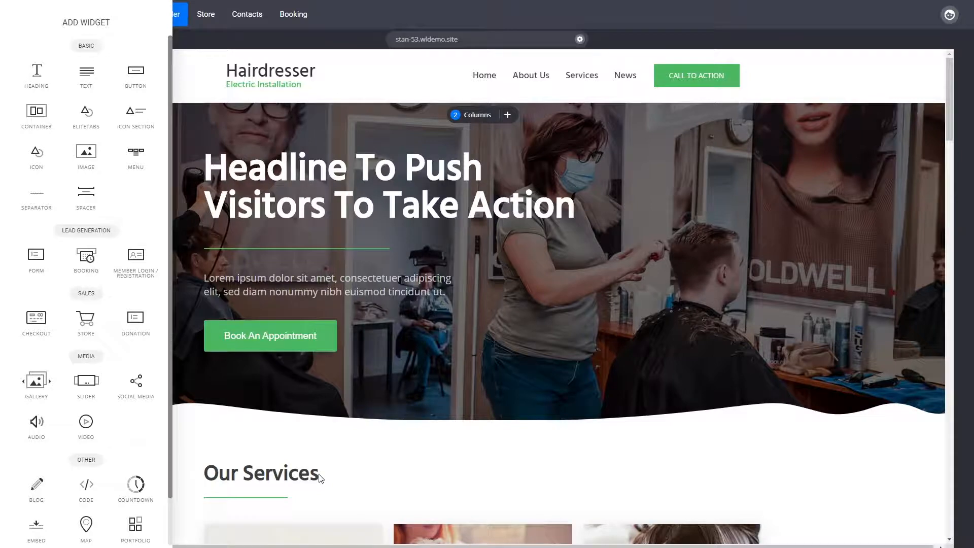
{"action": "left_click", "coordinate": [430, 361]}
{"action": "scroll", "coordinate": [470, 361], "scroll_direction": "down", "scroll_amount": 5}
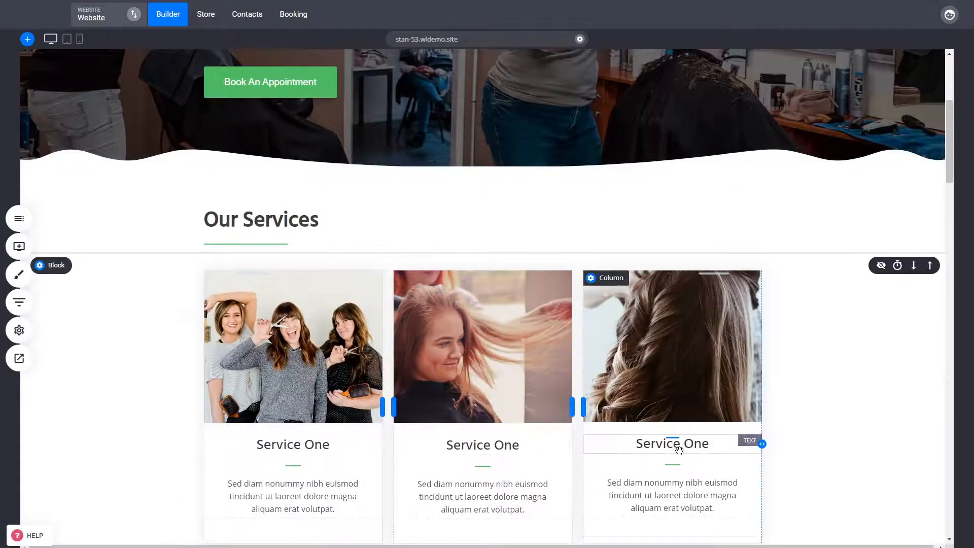
{"action": "scroll", "coordinate": [679, 449], "scroll_direction": "down", "scroll_amount": 5}
{"action": "scroll", "coordinate": [532, 408], "scroll_direction": "down", "scroll_amount": 5}
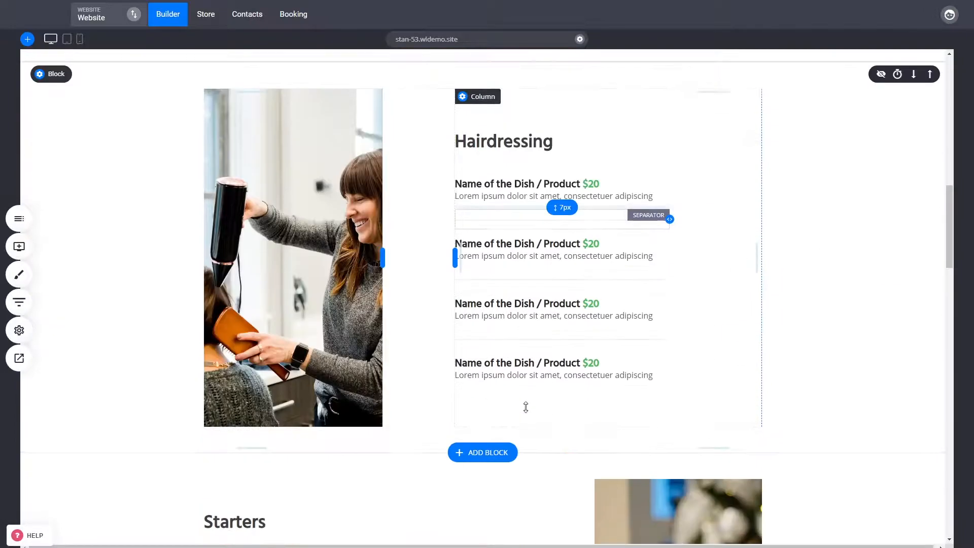
{"action": "scroll", "coordinate": [526, 407], "scroll_direction": "down", "scroll_amount": 4}
{"action": "scroll", "coordinate": [579, 423], "scroll_direction": "up", "scroll_amount": 14}
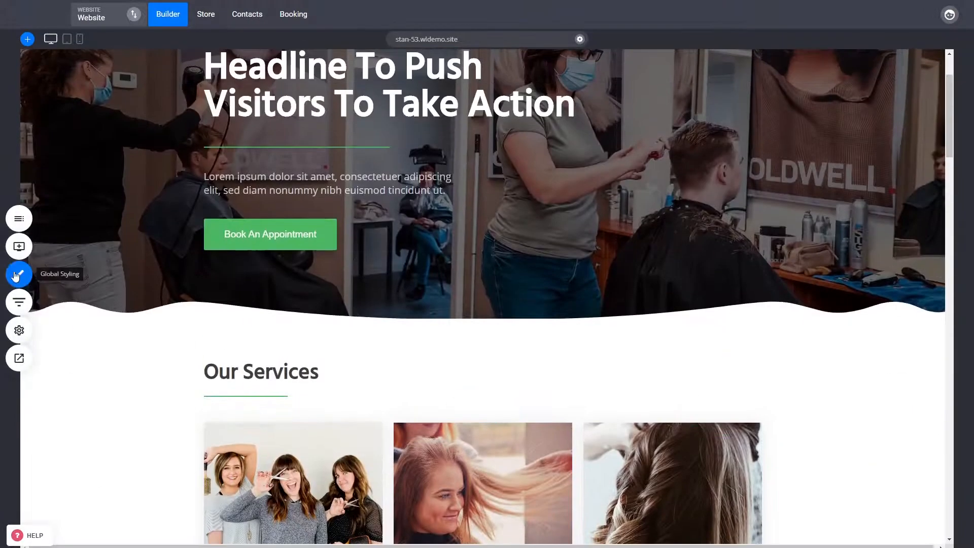
{"action": "left_click", "coordinate": [19, 246]}
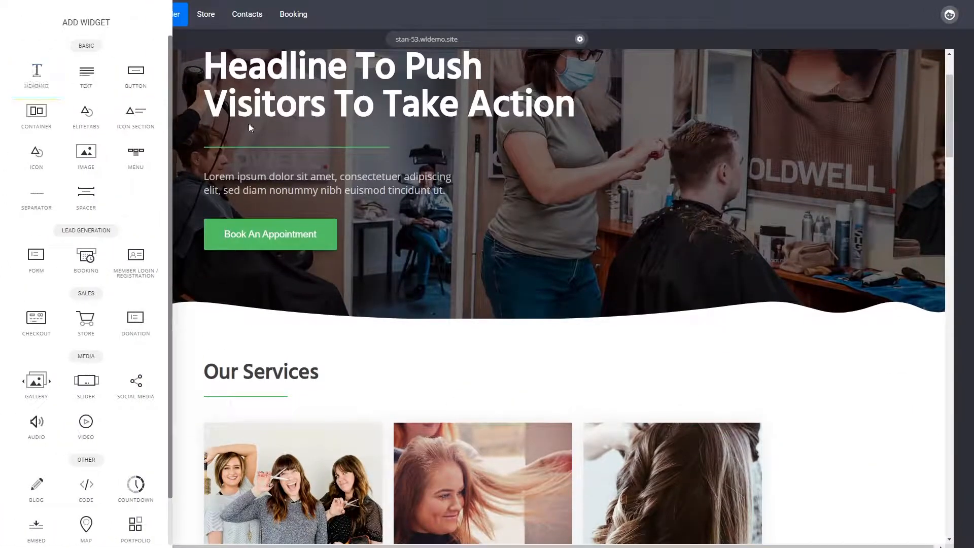
{"action": "left_click", "coordinate": [339, 208]}
{"action": "scroll", "coordinate": [420, 402], "scroll_direction": "down", "scroll_amount": 10}
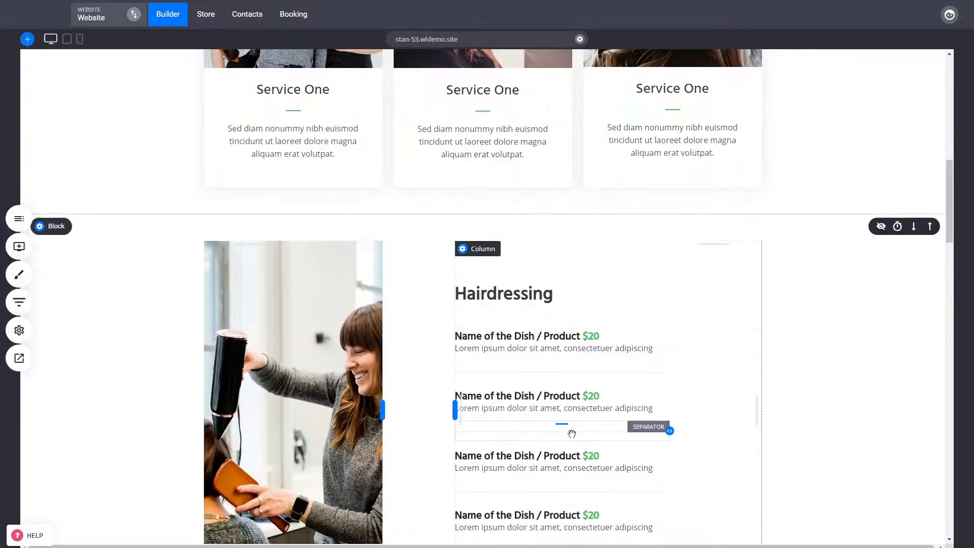
{"action": "scroll", "coordinate": [571, 433], "scroll_direction": "up", "scroll_amount": 10}
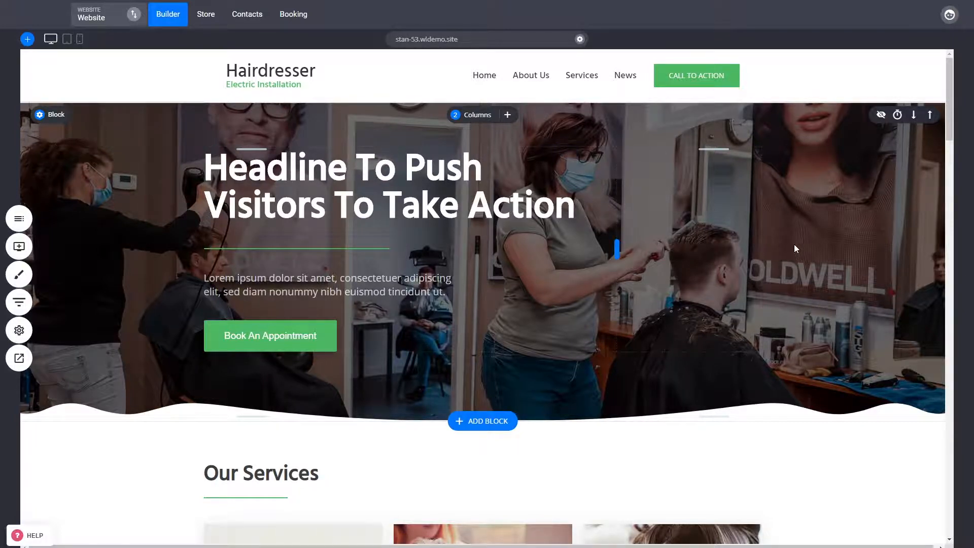
- Inspect the heading level options for the hero headline without changing them
{"action": "left_click", "coordinate": [337, 185]}
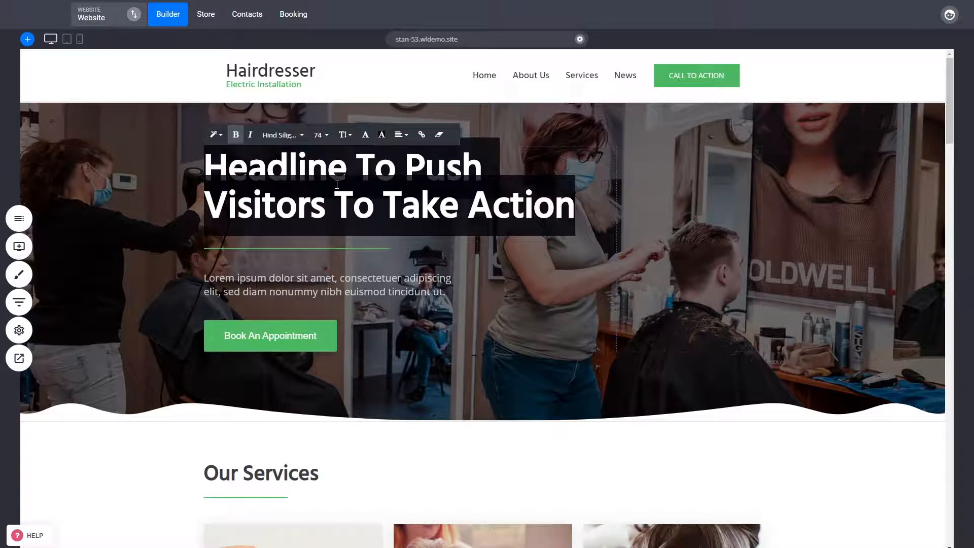
{"action": "left_click", "coordinate": [216, 134]}
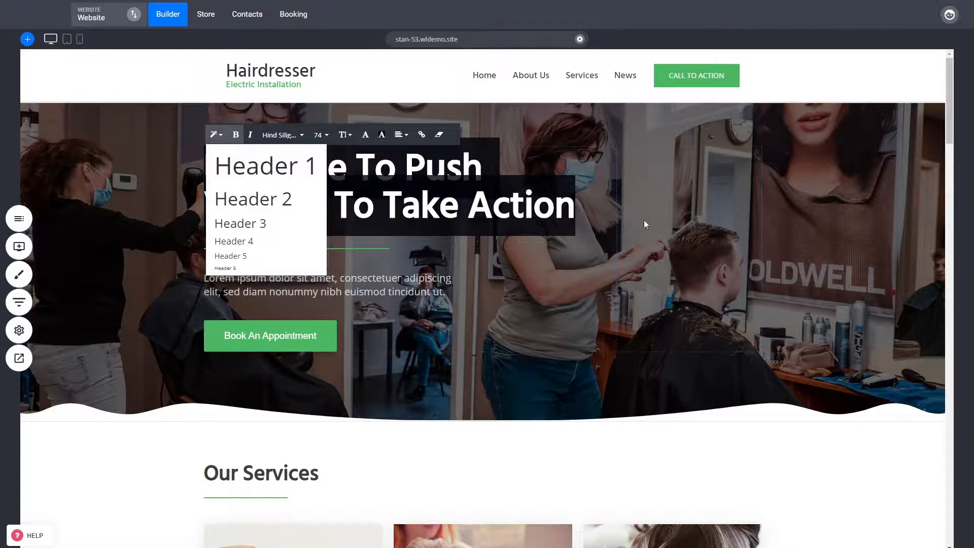
{"action": "left_click", "coordinate": [695, 225]}
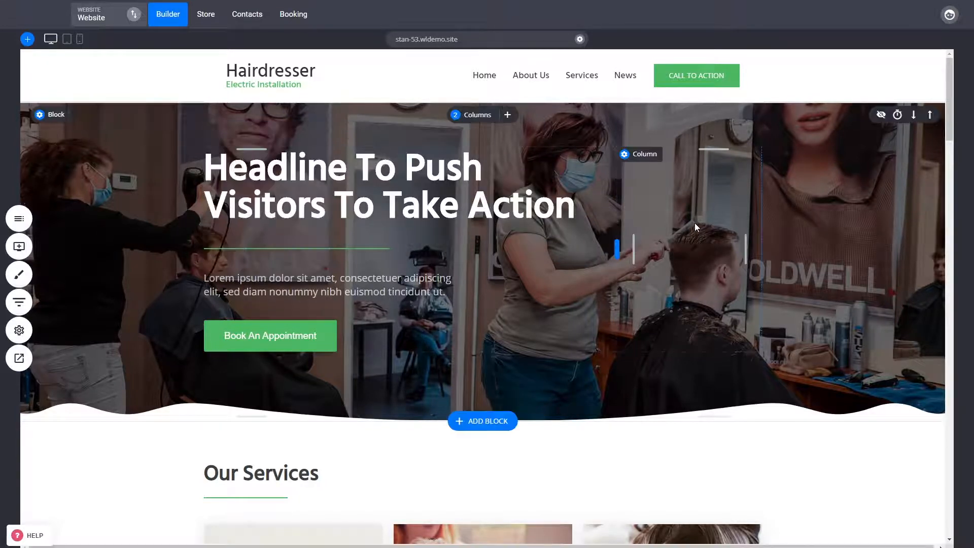
{"action": "left_click", "coordinate": [330, 185]}
{"action": "left_click", "coordinate": [217, 133]}
{"action": "left_click", "coordinate": [216, 133]}
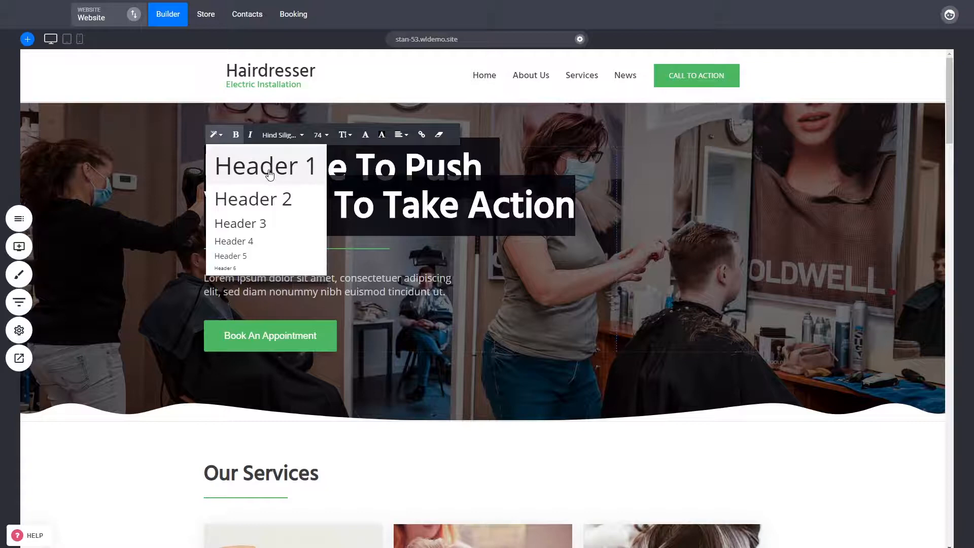
{"action": "left_click", "coordinate": [756, 255]}
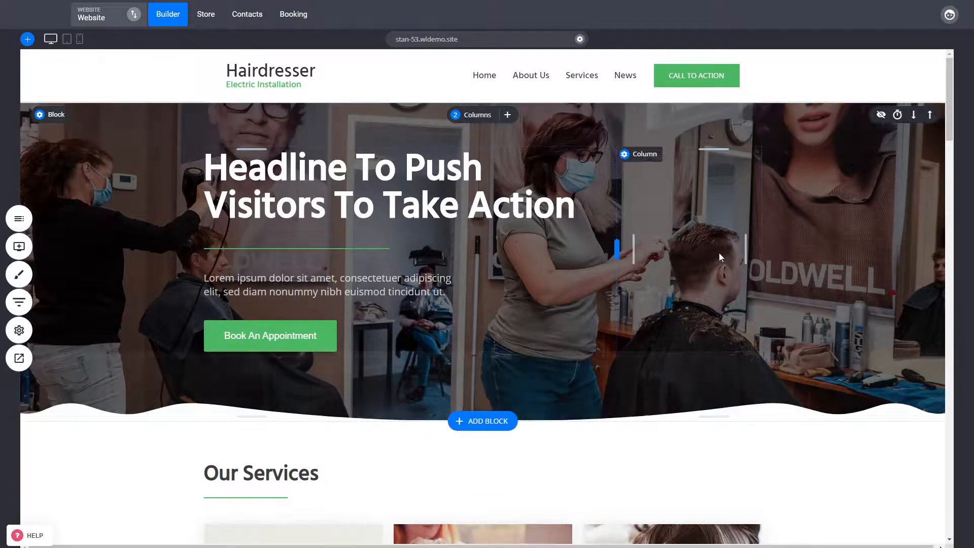
{"action": "left_click", "coordinate": [356, 183]}
{"action": "triple_click", "coordinate": [357, 182]}
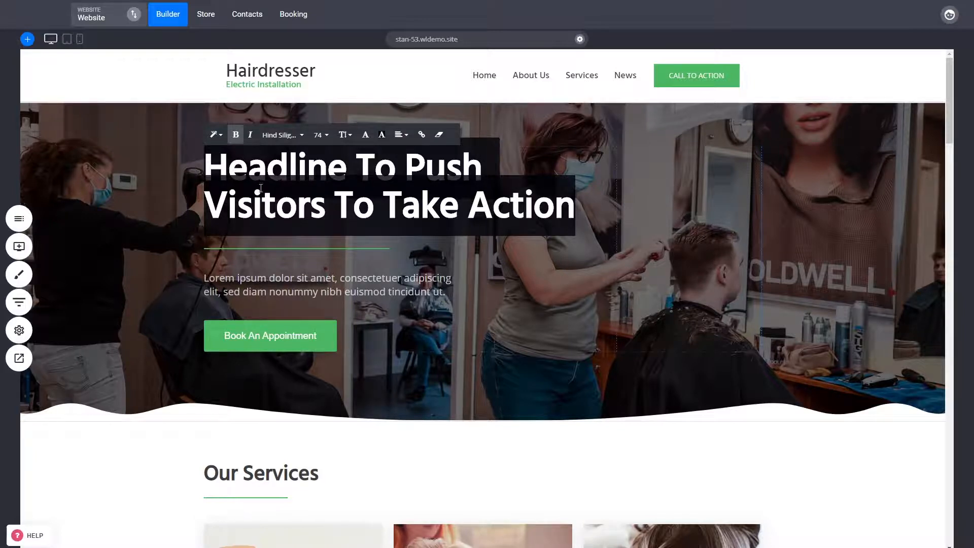
{"action": "left_click", "coordinate": [215, 134]}
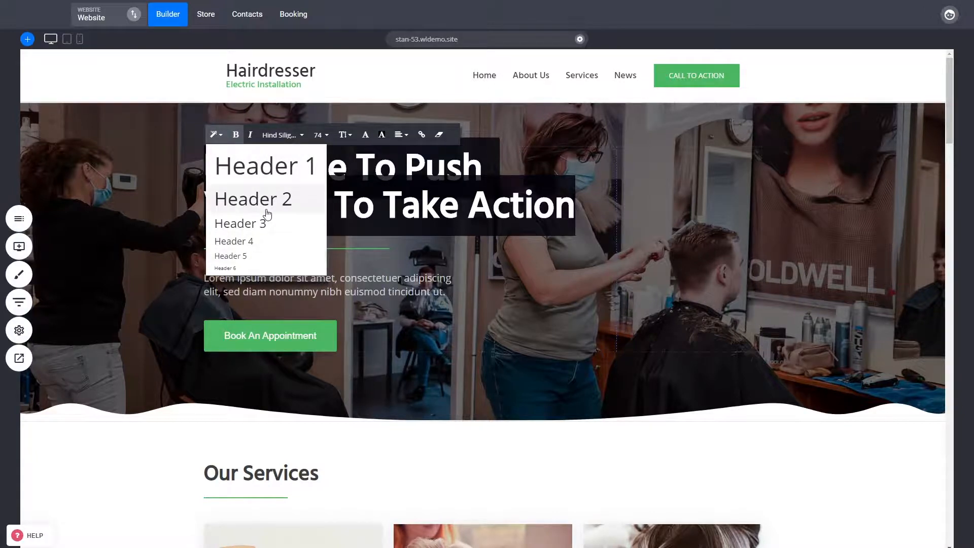
{"action": "left_click", "coordinate": [730, 224]}
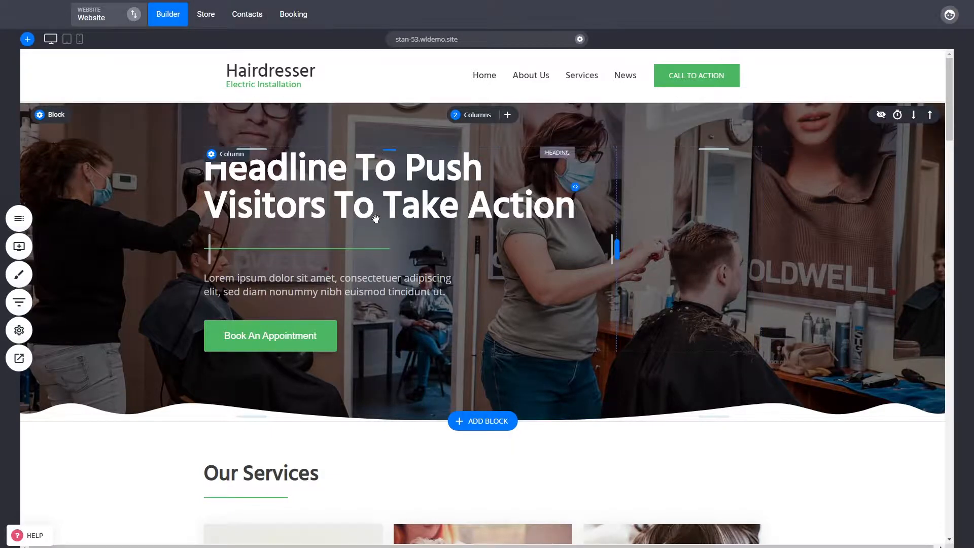
- Inspect the heading level options for the Our Services heading without changing them
{"action": "scroll", "coordinate": [610, 245], "scroll_direction": "down", "scroll_amount": 4}
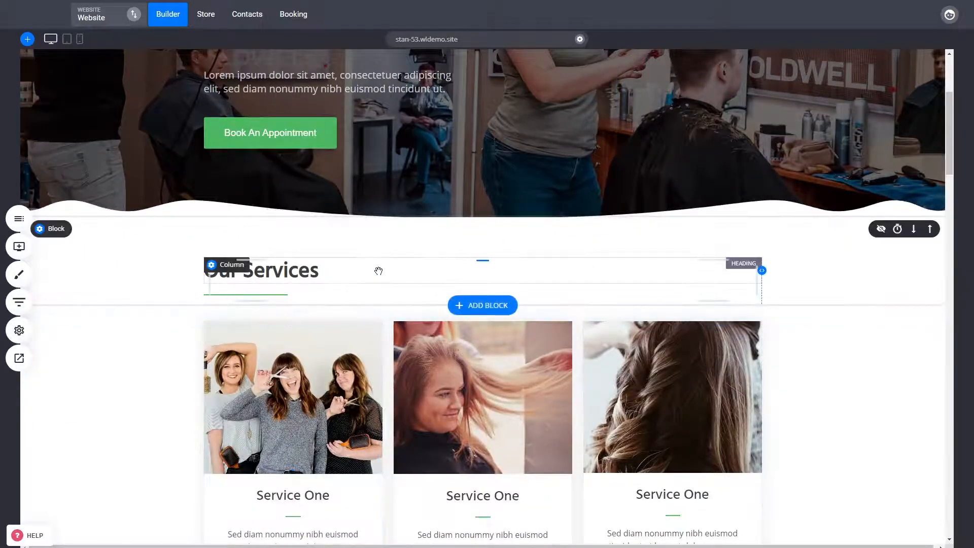
{"action": "left_click", "coordinate": [378, 270]}
{"action": "left_click", "coordinate": [379, 271]}
{"action": "left_click", "coordinate": [215, 245]}
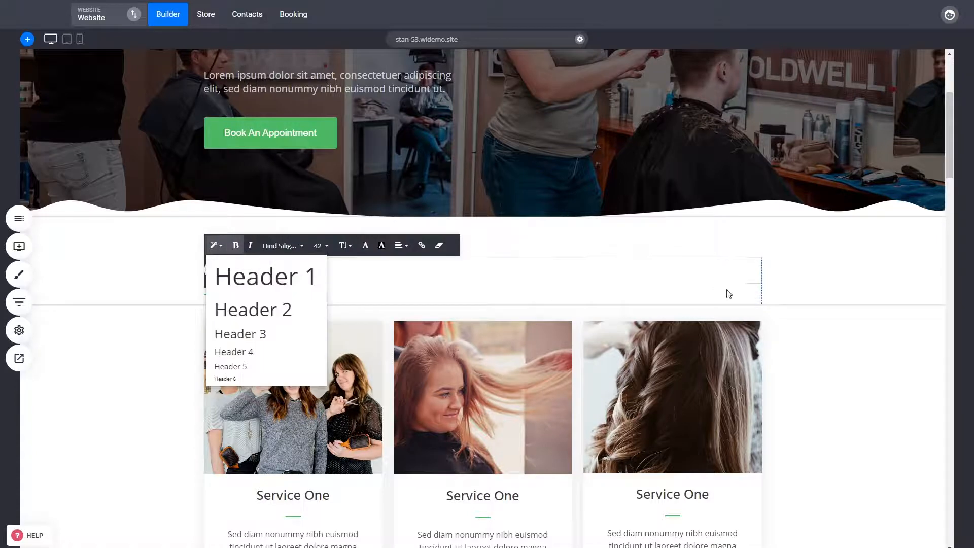
{"action": "left_click", "coordinate": [855, 282]}
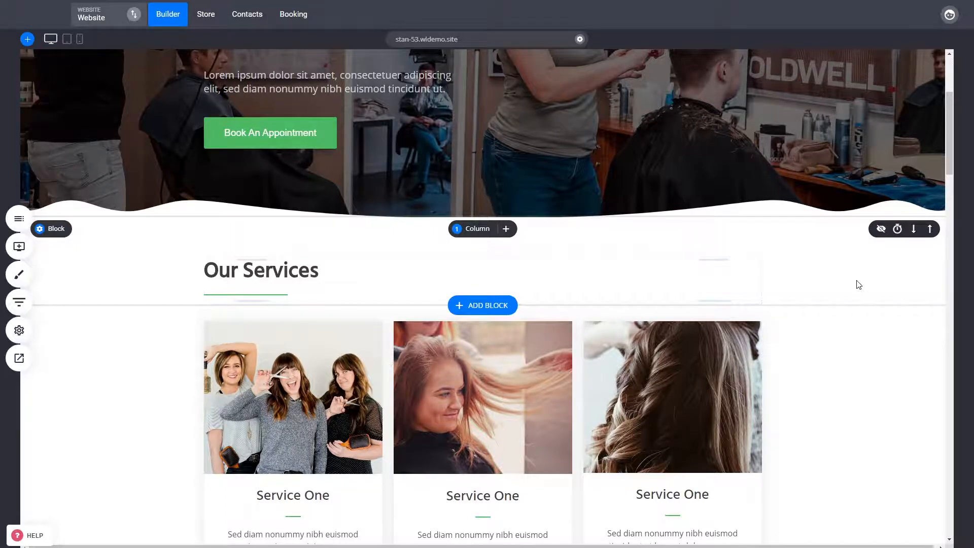
{"action": "scroll", "coordinate": [506, 284], "scroll_direction": "up", "scroll_amount": 4}
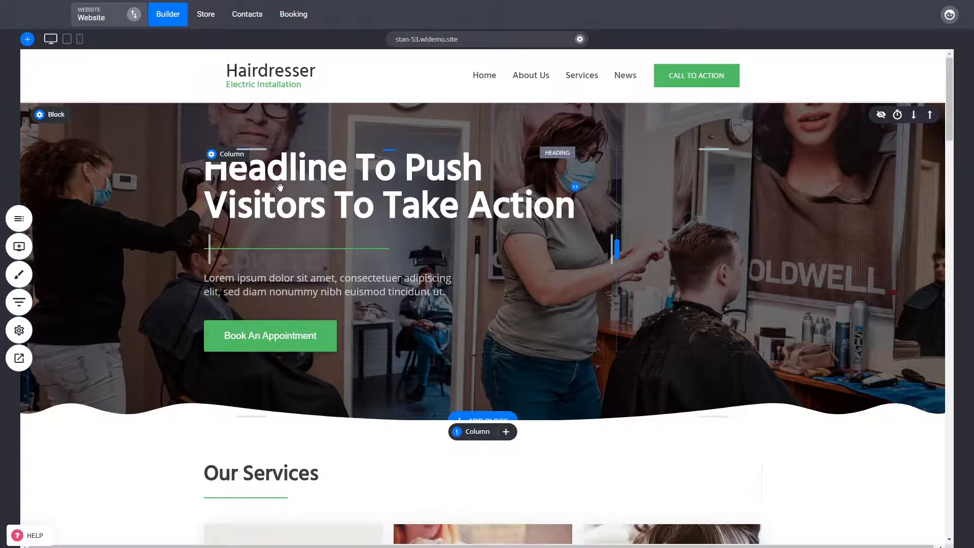
{"action": "scroll", "coordinate": [252, 228], "scroll_direction": "down", "scroll_amount": 3}
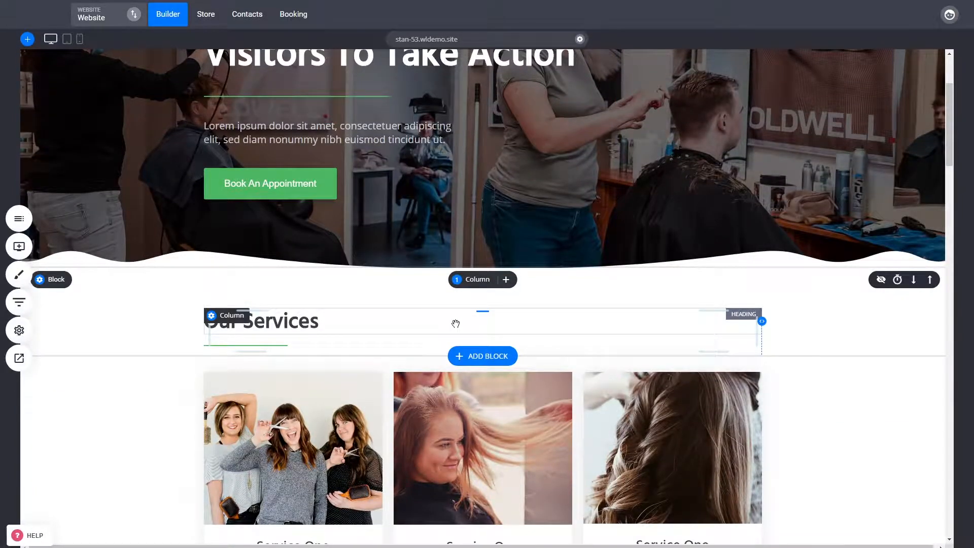
- Scroll through the Our Services and Hairdressing sections of the home page
{"action": "scroll", "coordinate": [815, 321], "scroll_direction": "down", "scroll_amount": 3}
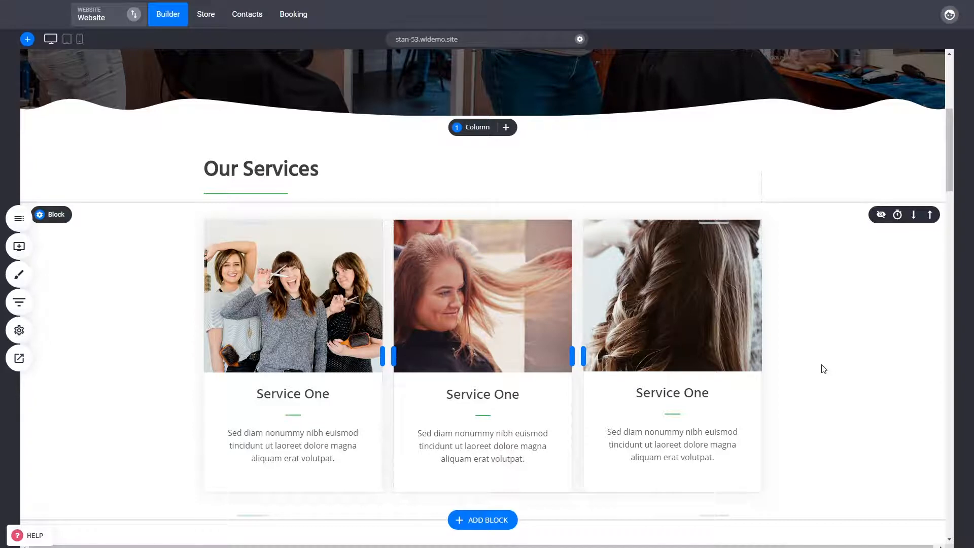
{"action": "scroll", "coordinate": [823, 367], "scroll_direction": "down", "scroll_amount": 5}
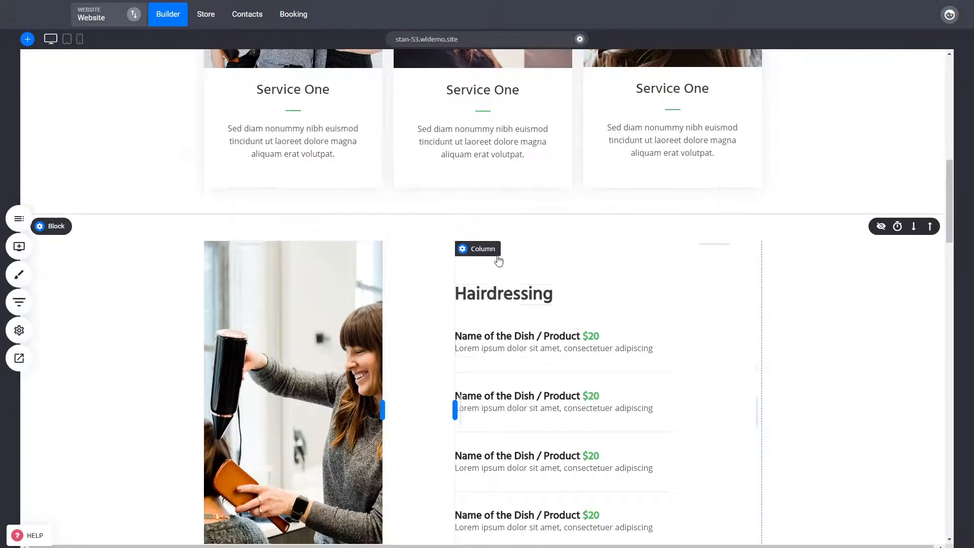
{"action": "scroll", "coordinate": [558, 297], "scroll_direction": "down", "scroll_amount": 2}
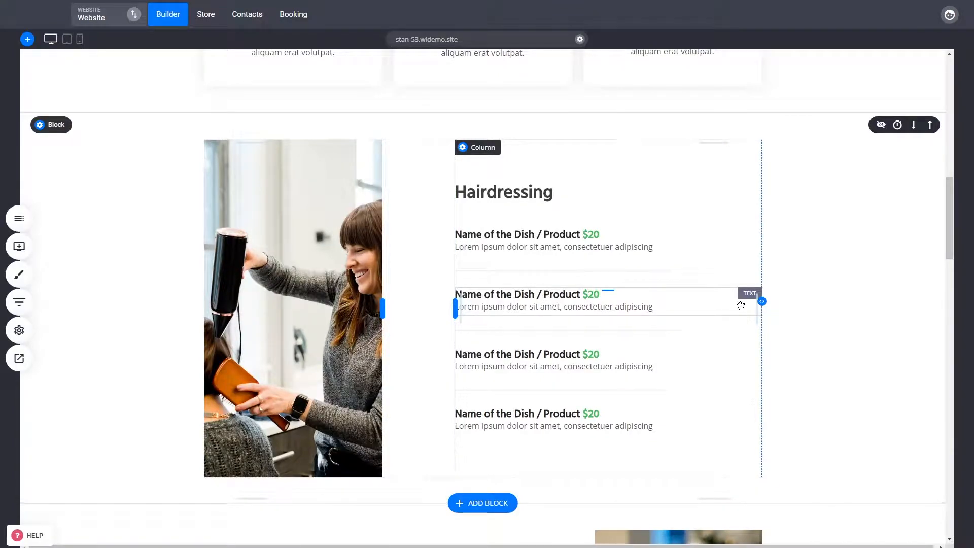
{"action": "left_click_drag", "start_coordinate": [947, 221], "coordinate": [936, 141]}
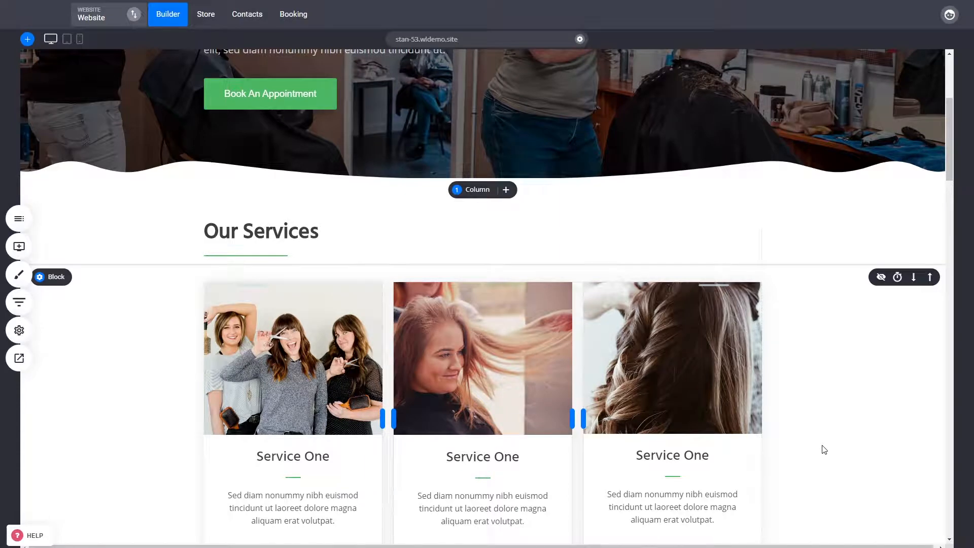
{"action": "scroll", "coordinate": [820, 440], "scroll_direction": "down", "scroll_amount": 5}
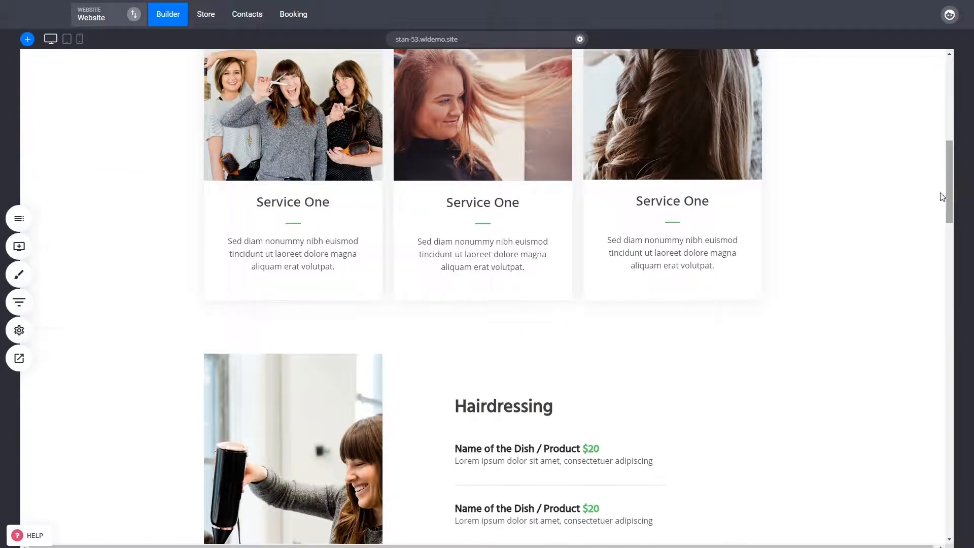
{"action": "scroll", "coordinate": [849, 293], "scroll_direction": "up", "scroll_amount": 2}
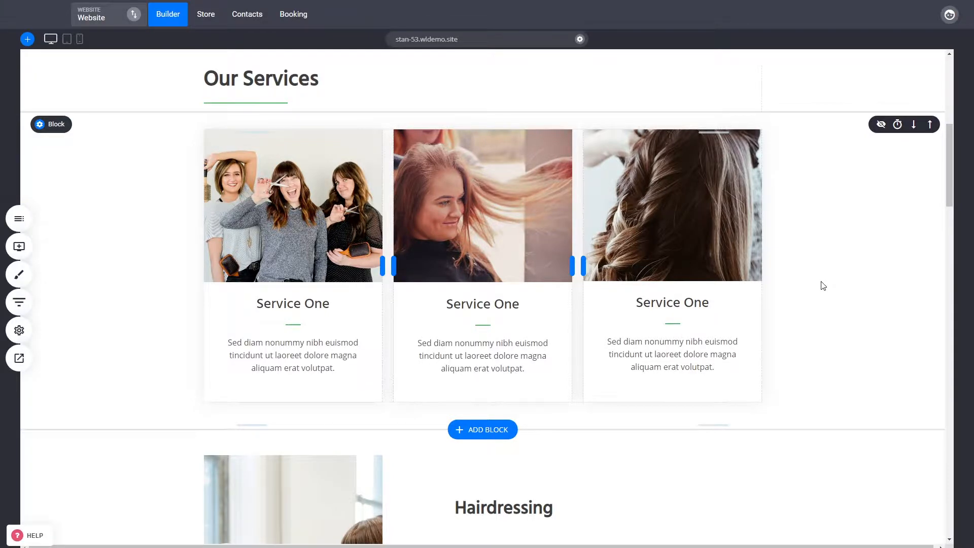
{"action": "scroll", "coordinate": [823, 285], "scroll_direction": "down", "scroll_amount": 4}
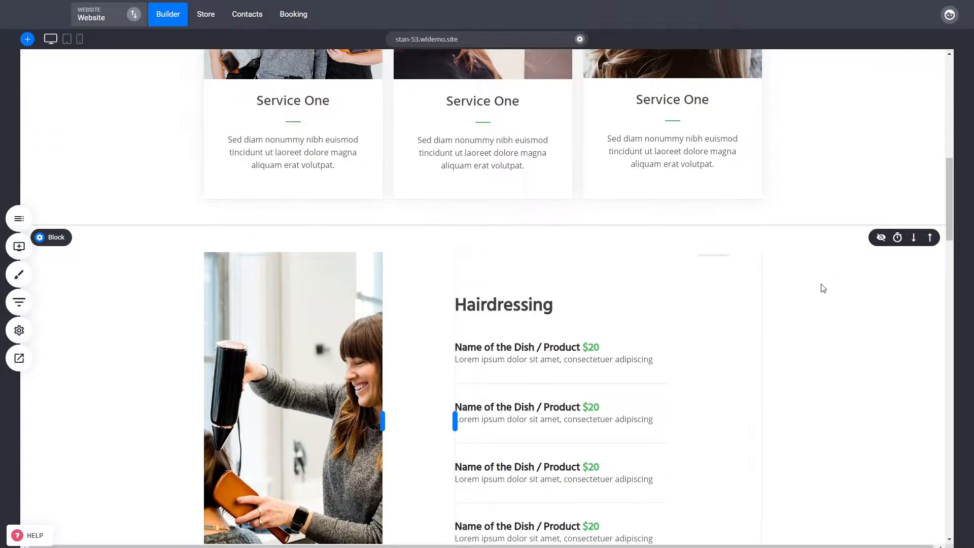
{"action": "scroll", "coordinate": [823, 288], "scroll_direction": "down", "scroll_amount": 3}
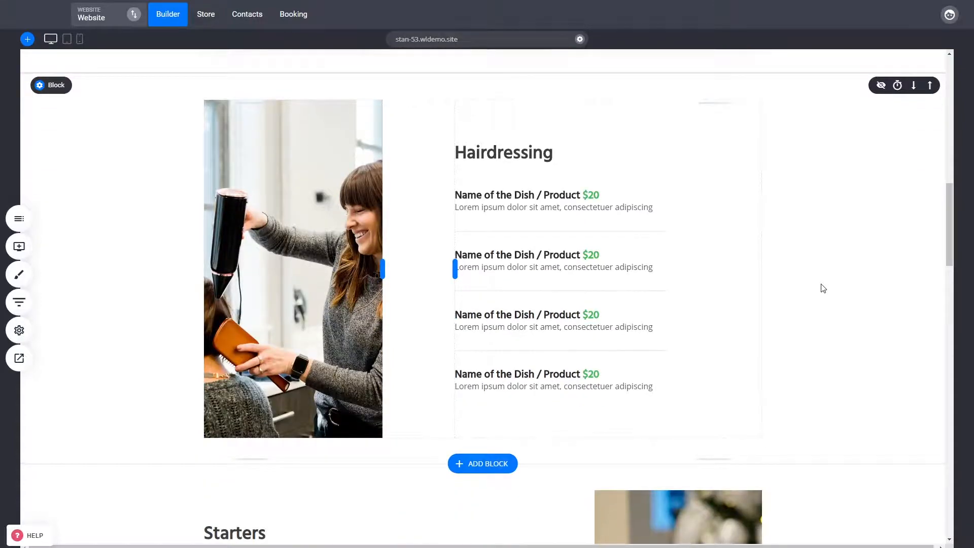
{"action": "scroll", "coordinate": [820, 289], "scroll_direction": "up", "scroll_amount": 9}
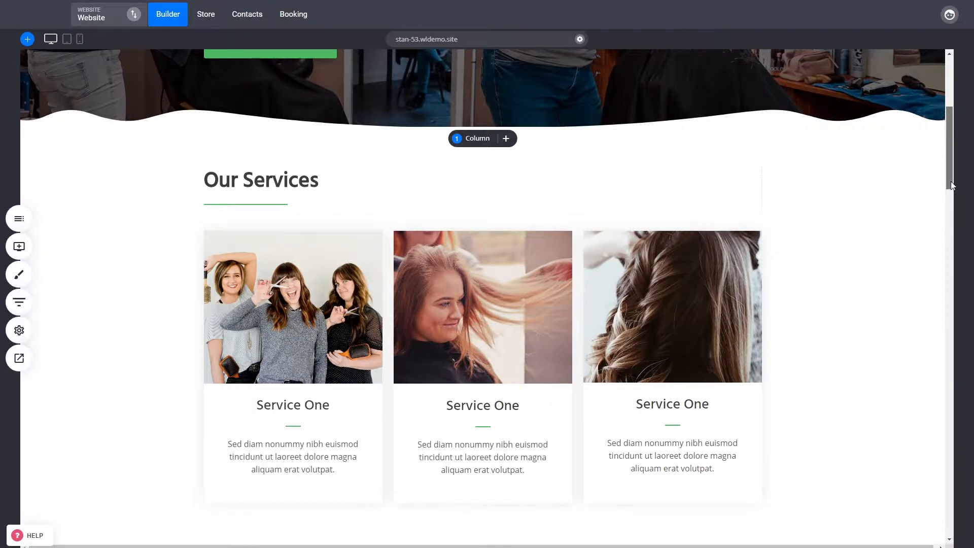
{"action": "left_click_drag", "start_coordinate": [949, 186], "coordinate": [948, 268]}
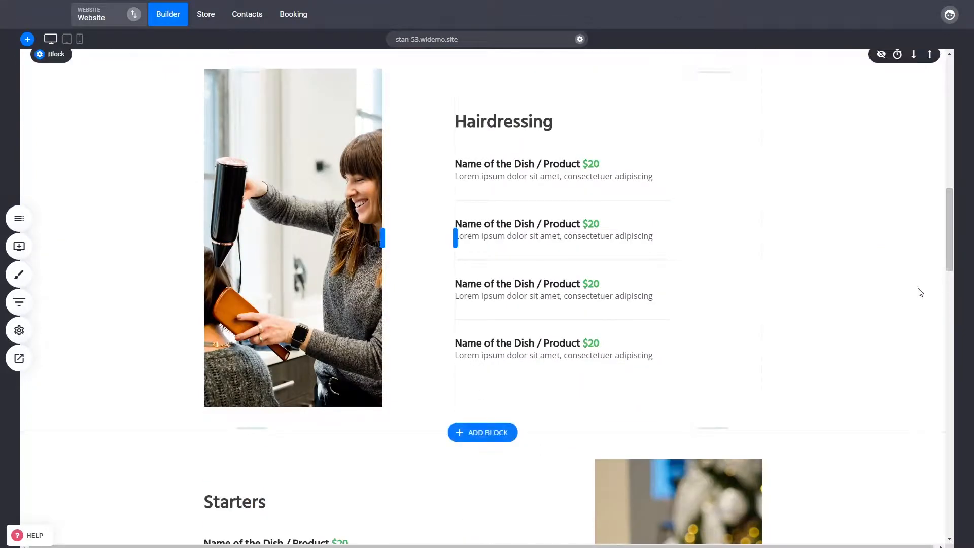
- Scroll down past the gallery to the Our Team and testimonials sections, then back to the top
{"action": "scroll", "coordinate": [918, 294], "scroll_direction": "down", "scroll_amount": 2}
{"action": "scroll", "coordinate": [901, 322], "scroll_direction": "down", "scroll_amount": 6}
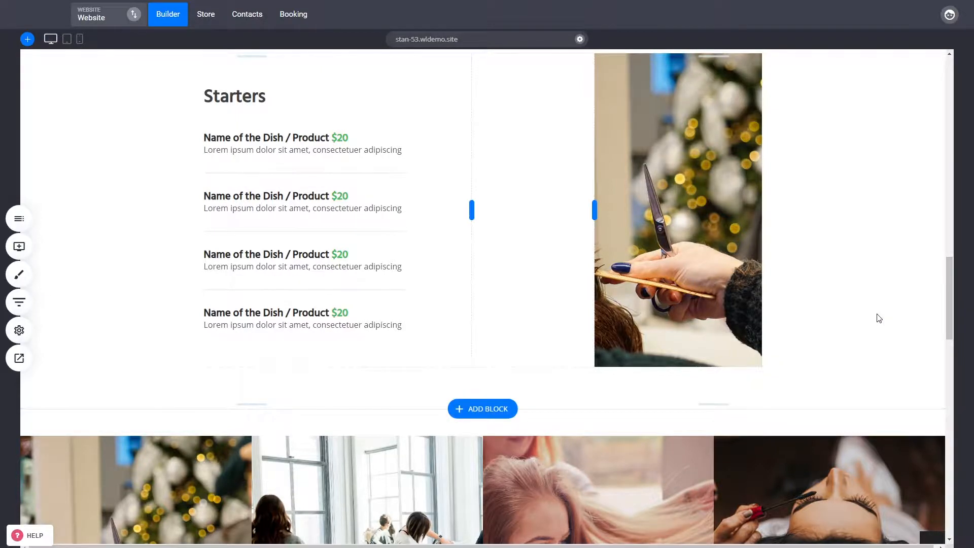
{"action": "scroll", "coordinate": [873, 322], "scroll_direction": "down", "scroll_amount": 9}
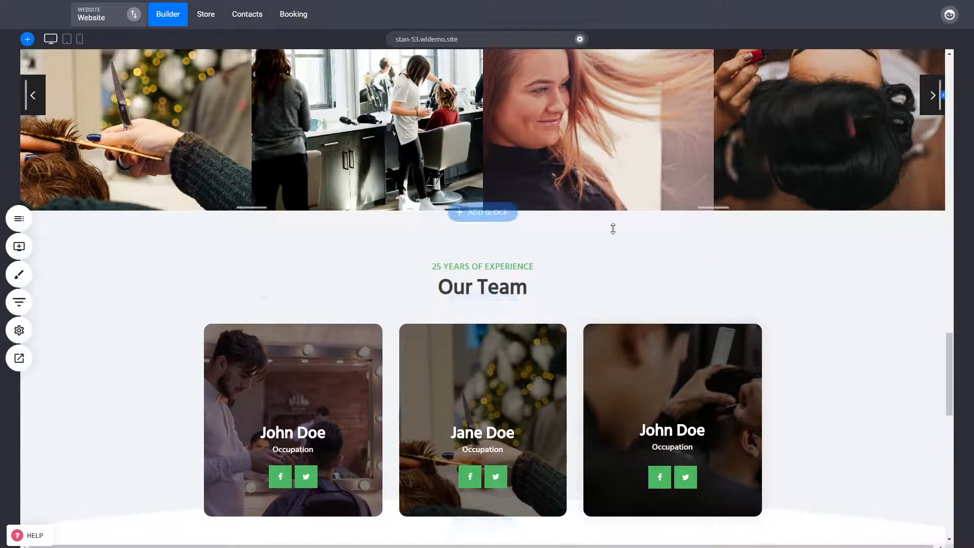
{"action": "scroll", "coordinate": [791, 402], "scroll_direction": "down", "scroll_amount": 5}
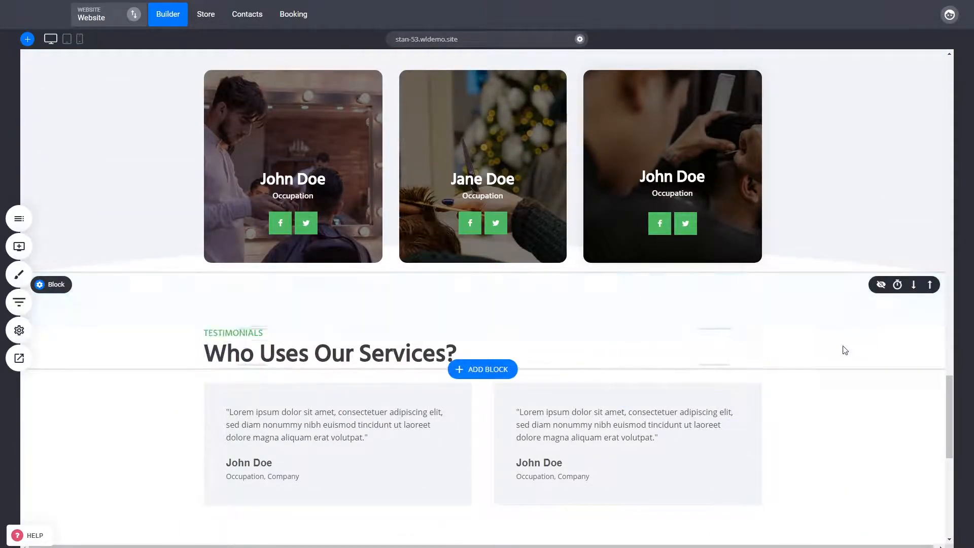
{"action": "scroll", "coordinate": [845, 349], "scroll_direction": "up", "scroll_amount": 5}
{"action": "scroll", "coordinate": [828, 382], "scroll_direction": "up", "scroll_amount": 10}
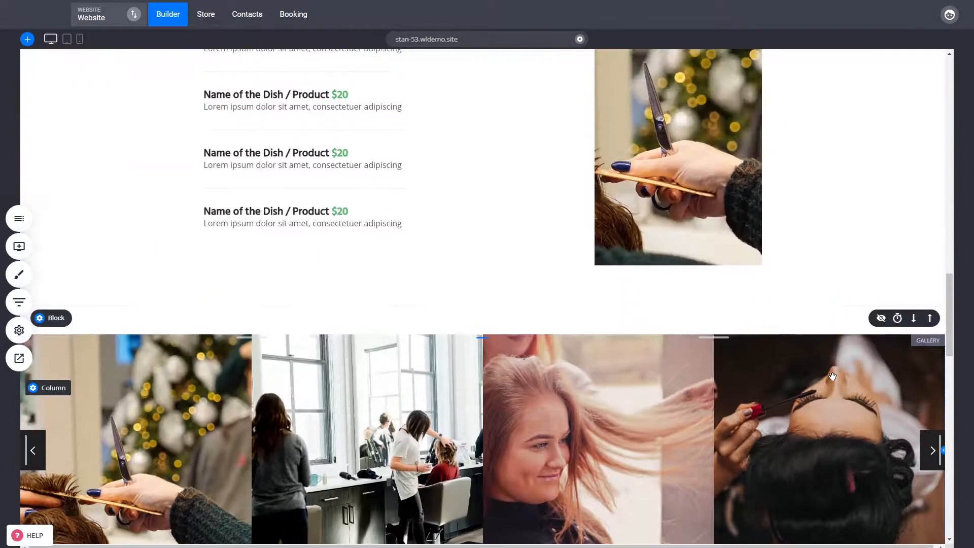
{"action": "scroll", "coordinate": [836, 378], "scroll_direction": "up", "scroll_amount": 6}
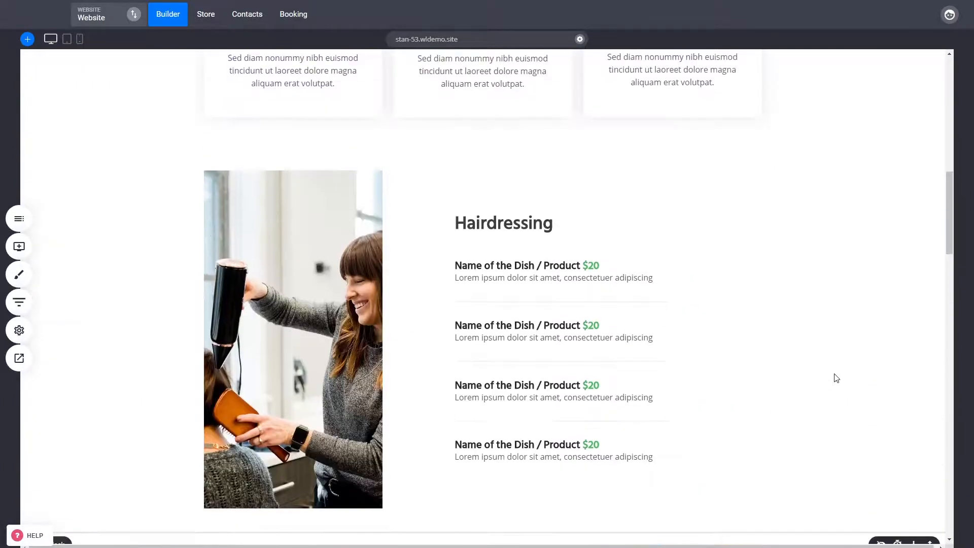
{"action": "scroll", "coordinate": [837, 376], "scroll_direction": "up", "scroll_amount": 5}
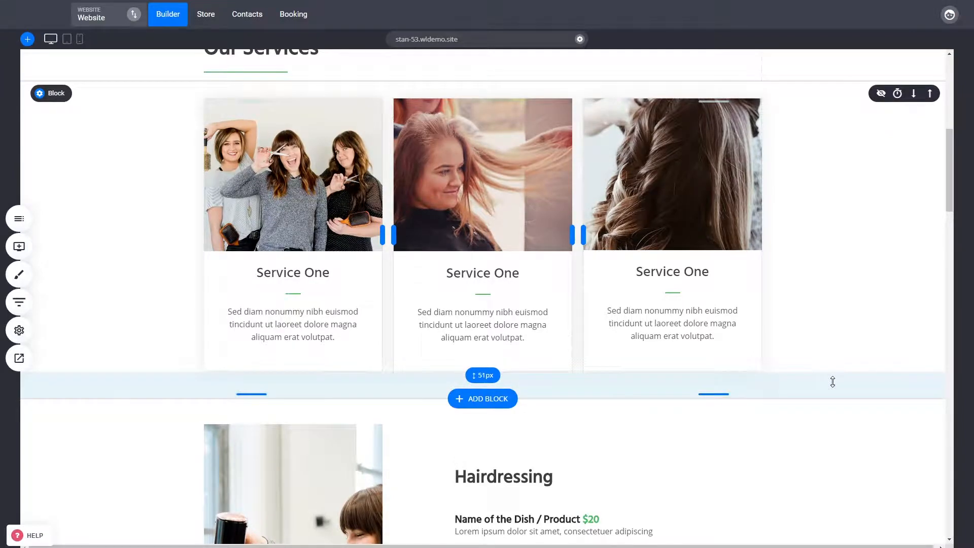
{"action": "scroll", "coordinate": [832, 382], "scroll_direction": "up", "scroll_amount": 8}
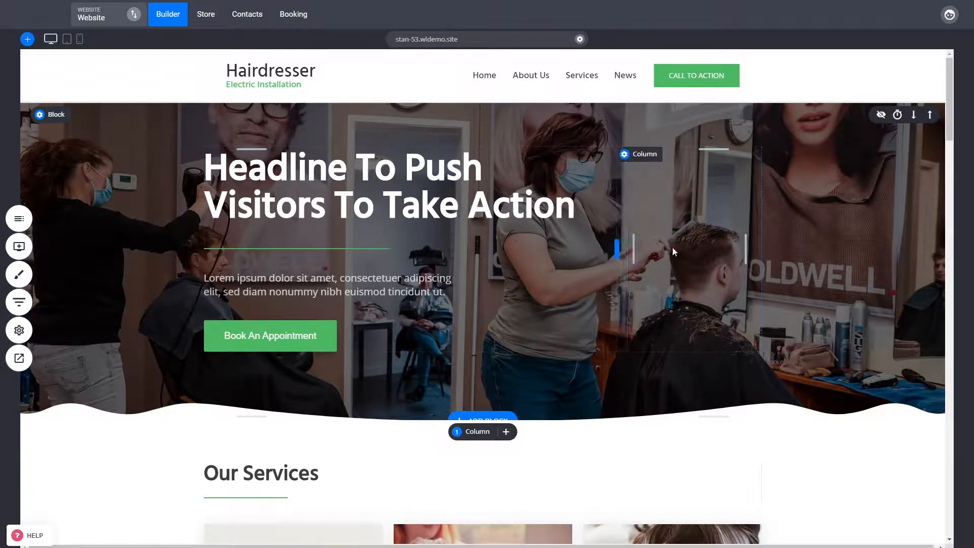
{"action": "scroll", "coordinate": [671, 246], "scroll_direction": "down", "scroll_amount": 5}
{"action": "scroll", "coordinate": [823, 346], "scroll_direction": "down", "scroll_amount": 6}
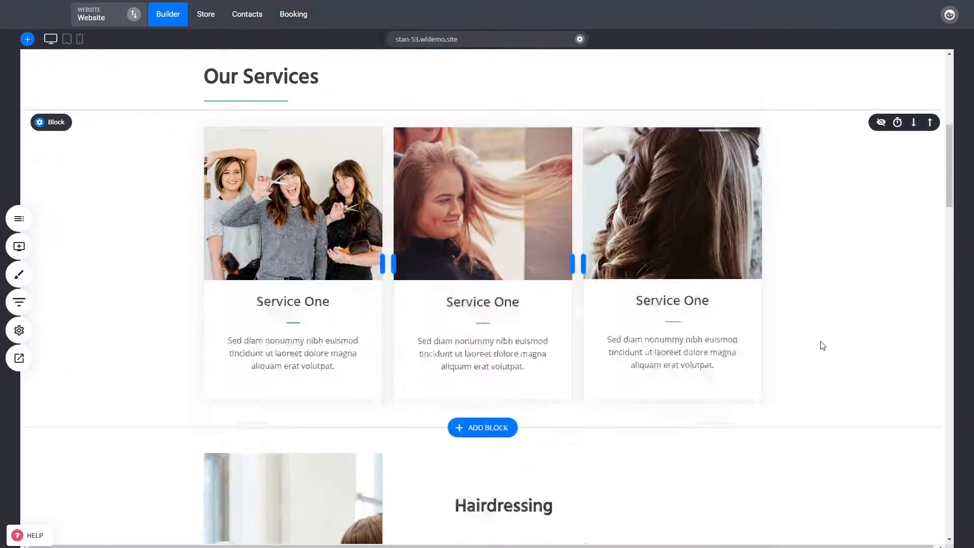
{"action": "scroll", "coordinate": [822, 345], "scroll_direction": "down", "scroll_amount": 2}
{"action": "scroll", "coordinate": [822, 346], "scroll_direction": "down", "scroll_amount": 1}
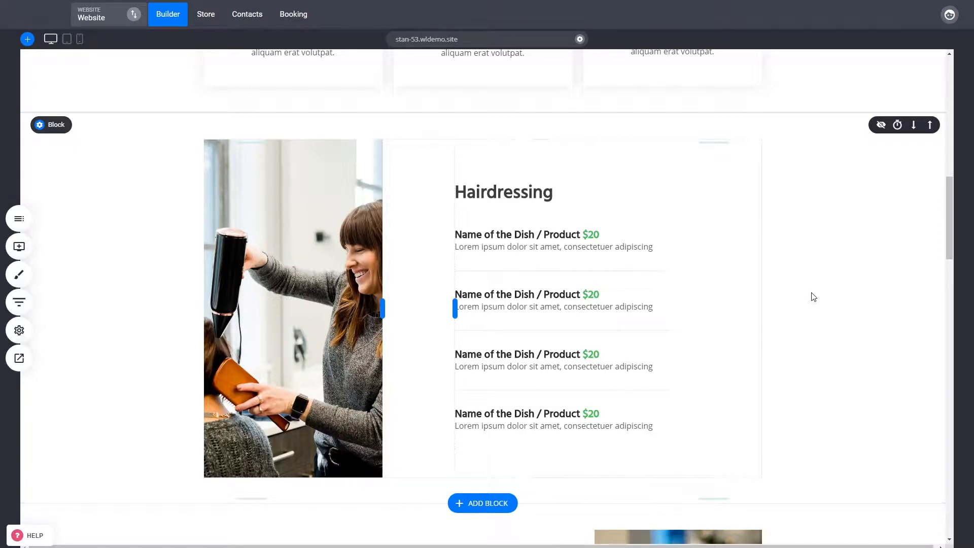
{"action": "left_click_drag", "start_coordinate": [949, 223], "coordinate": [953, 114]}
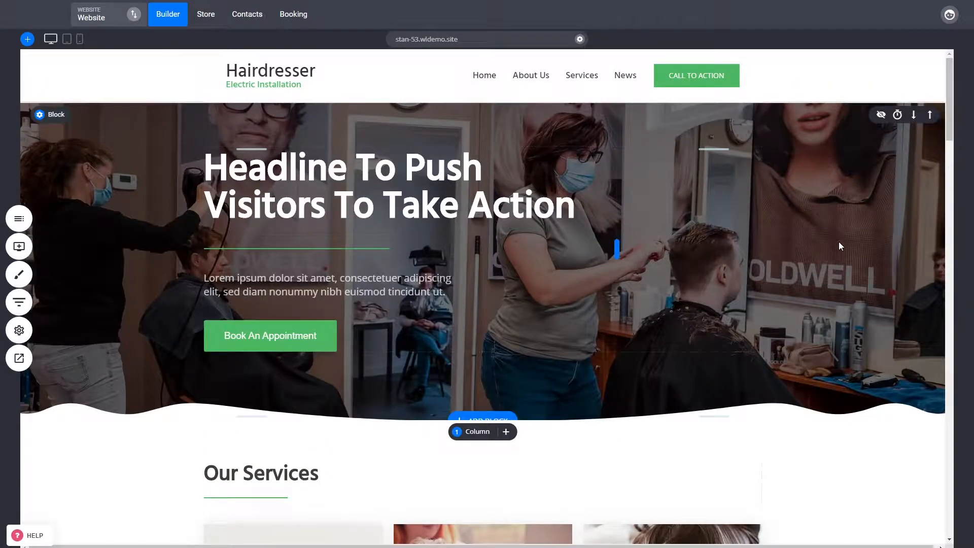
{"action": "mouse_move", "coordinate": [755, 264]}
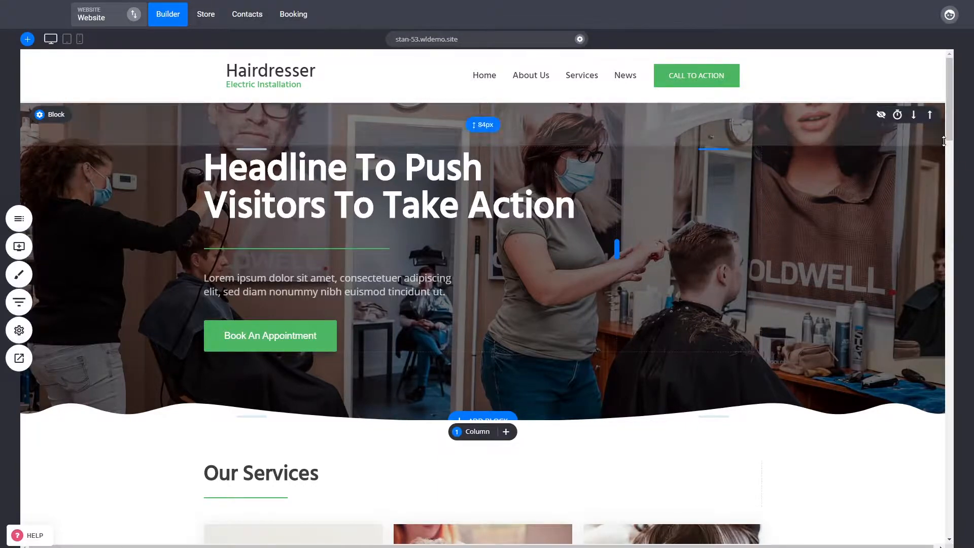
{"action": "left_click_drag", "start_coordinate": [949, 138], "coordinate": [951, 174]}
{"action": "scroll", "coordinate": [299, 177], "scroll_direction": "up", "scroll_amount": 5}
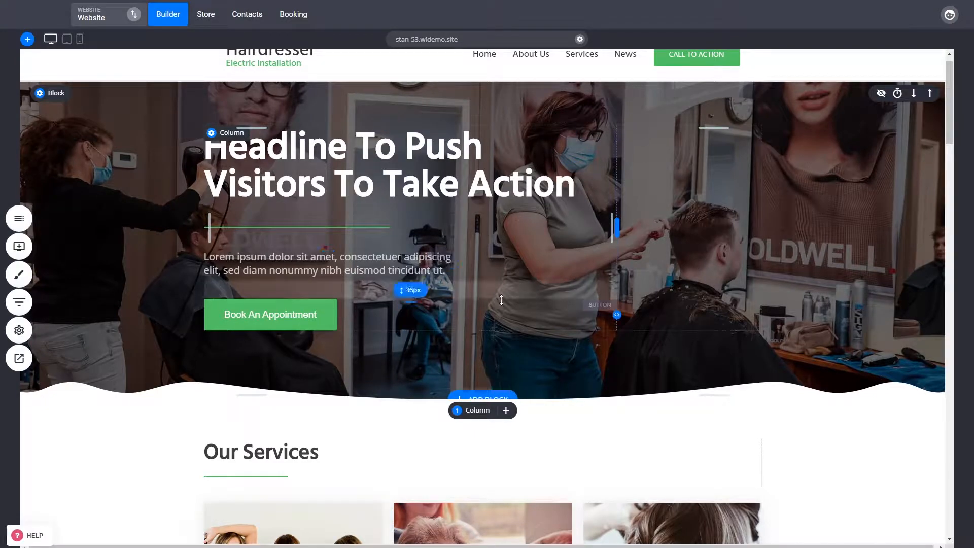
- Open the Home page's SEO info from the website settings and cancel without changes
{"action": "left_click", "coordinate": [31, 330]}
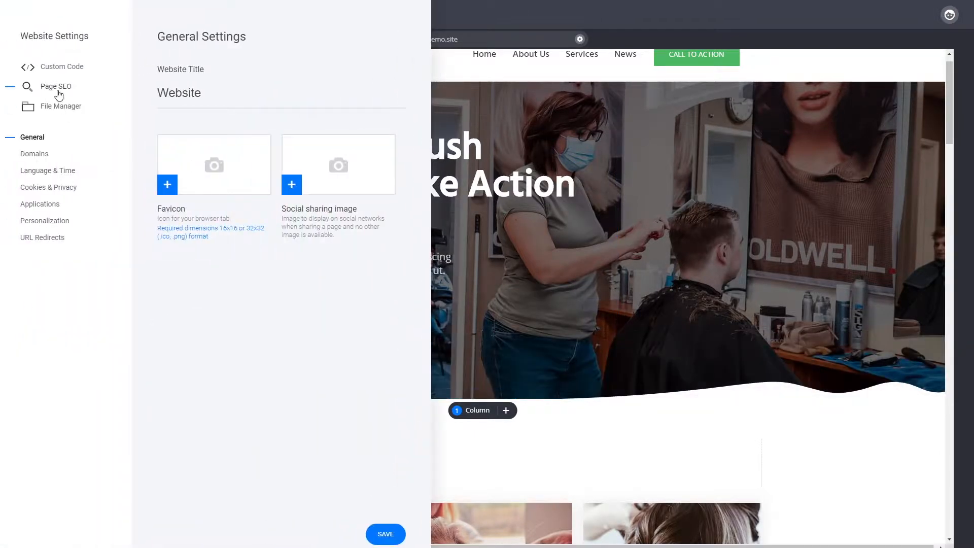
{"action": "left_click", "coordinate": [57, 85]}
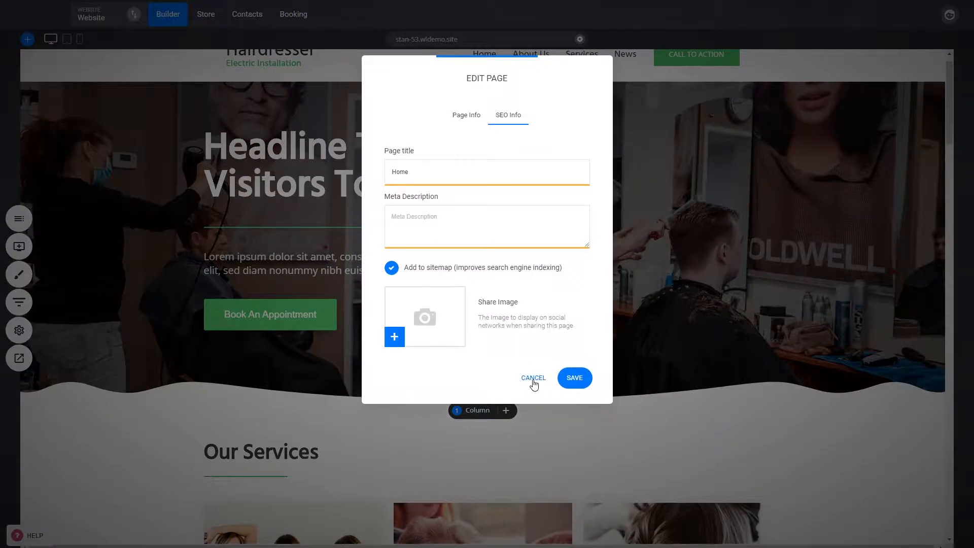
{"action": "left_click", "coordinate": [533, 378]}
- Scroll the whole home page down to the testimonials and return to the hero section
{"action": "scroll", "coordinate": [953, 122], "scroll_direction": "up", "scroll_amount": 1}
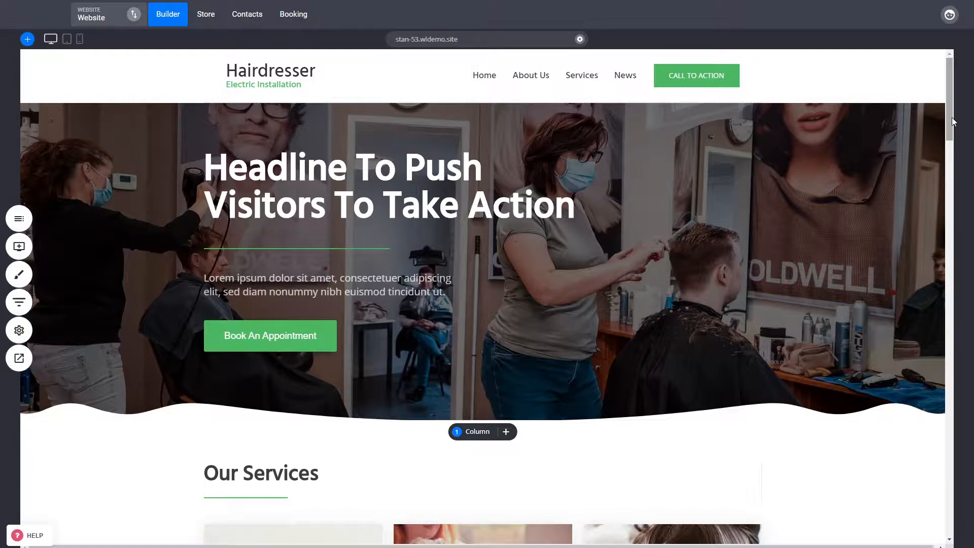
{"action": "left_click_drag", "start_coordinate": [952, 122], "coordinate": [943, 288]}
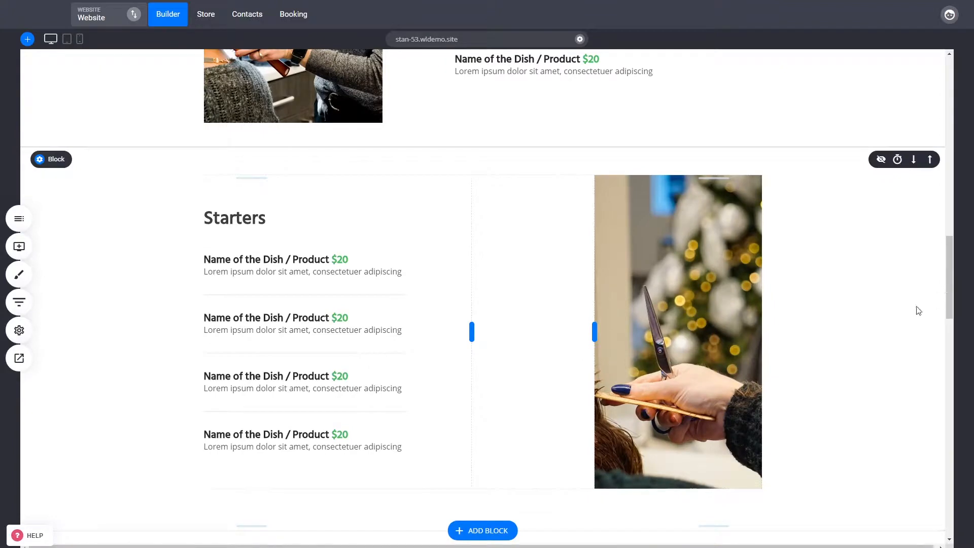
{"action": "scroll", "coordinate": [826, 452], "scroll_direction": "down", "scroll_amount": 5}
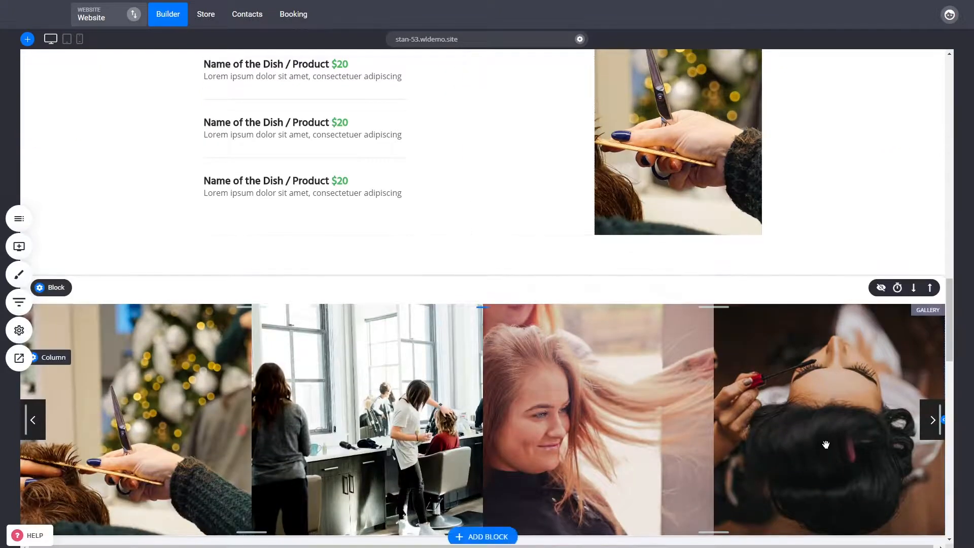
{"action": "scroll", "coordinate": [826, 449], "scroll_direction": "down", "scroll_amount": 4}
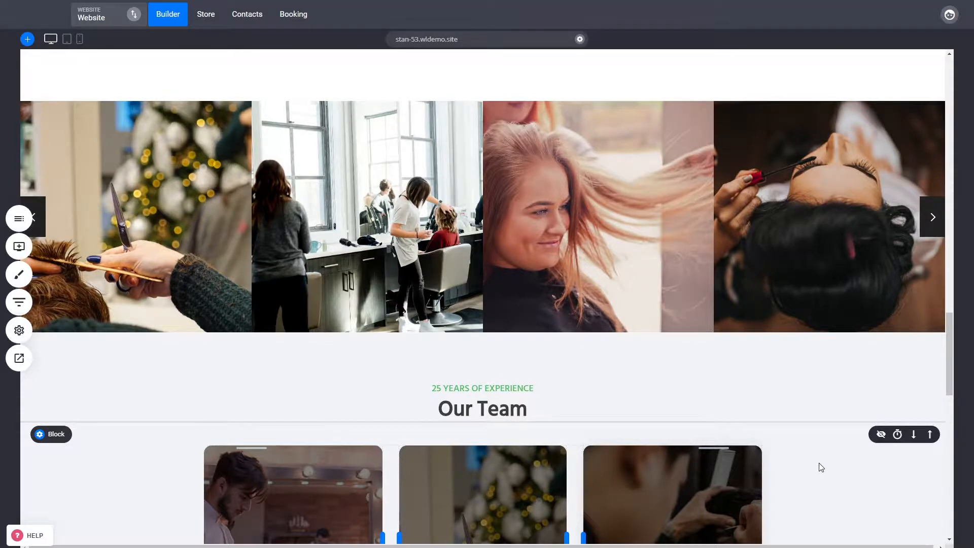
{"action": "scroll", "coordinate": [821, 467], "scroll_direction": "down", "scroll_amount": 4}
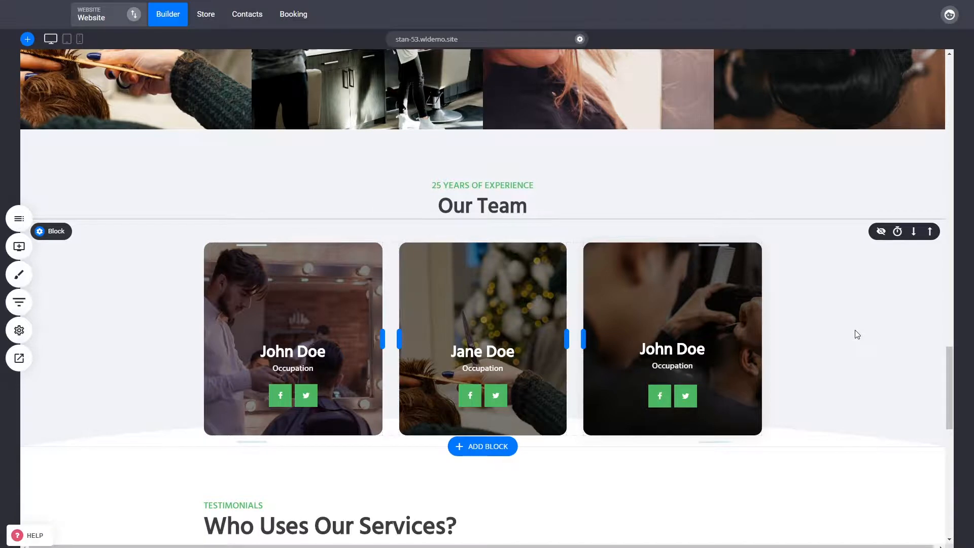
{"action": "scroll", "coordinate": [856, 333], "scroll_direction": "down", "scroll_amount": 4}
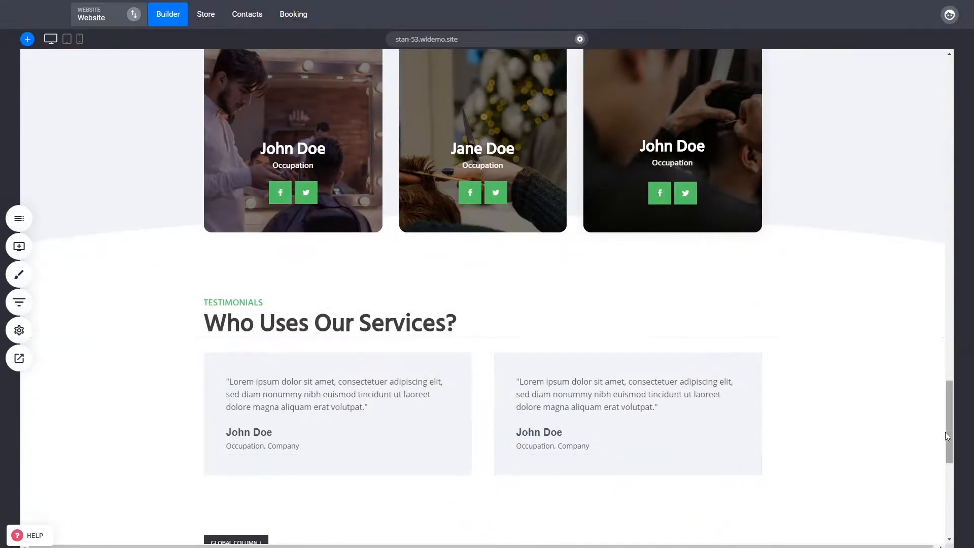
{"action": "left_click_drag", "start_coordinate": [948, 437], "coordinate": [951, 135]}
{"action": "scroll", "coordinate": [872, 420], "scroll_direction": "up", "scroll_amount": 3}
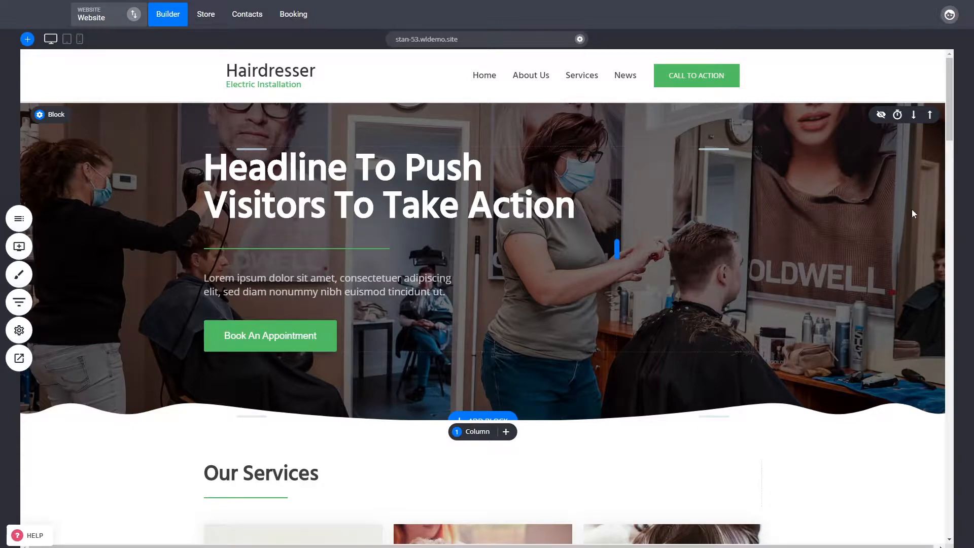
{"action": "left_click_drag", "start_coordinate": [951, 115], "coordinate": [951, 171]}
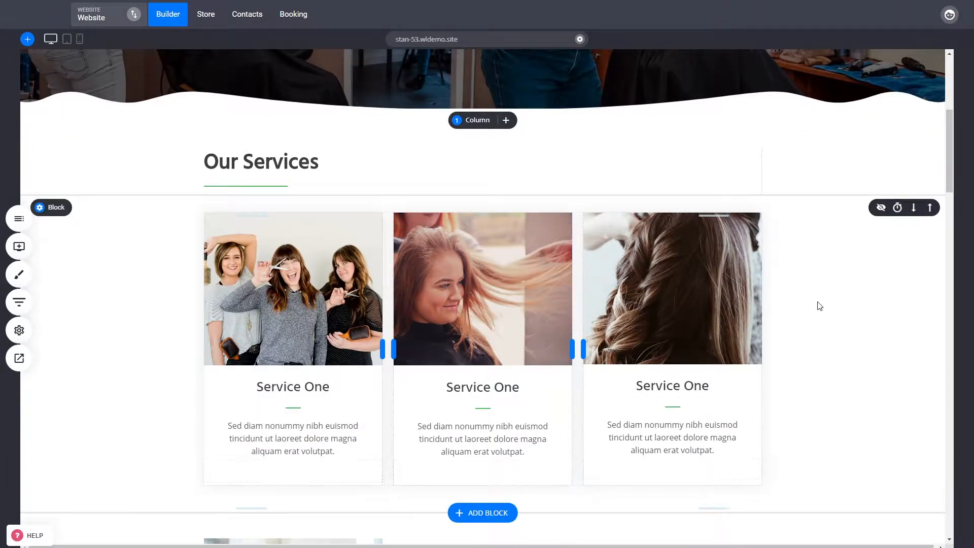
- Open the image settings of the middle service image and close them without changes
{"action": "left_click", "coordinate": [463, 290]}
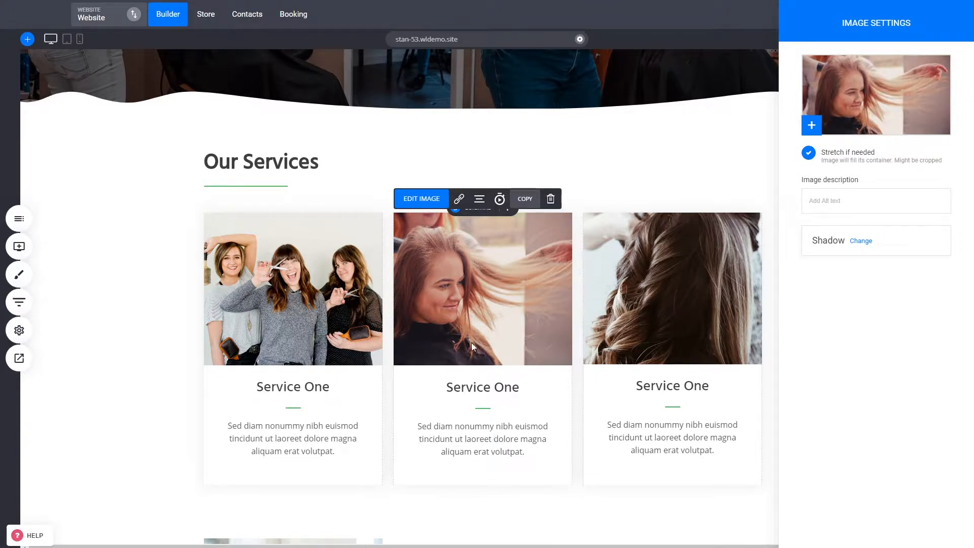
{"action": "left_click", "coordinate": [505, 255]}
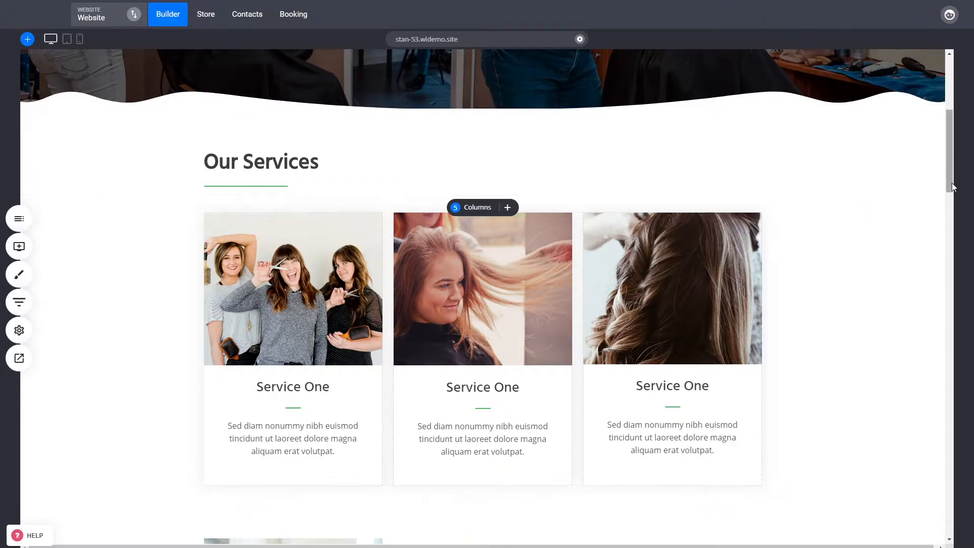
{"action": "left_click_drag", "start_coordinate": [948, 181], "coordinate": [951, 200]}
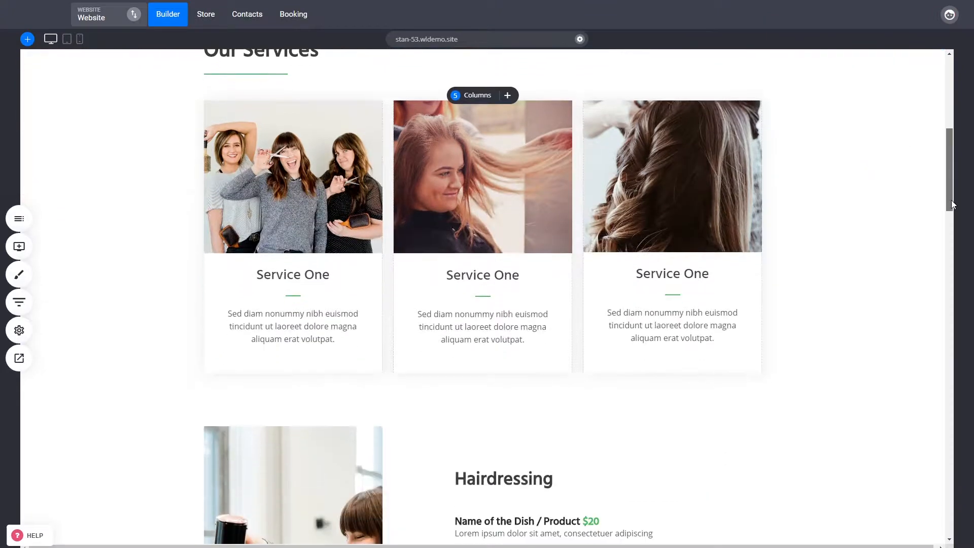
- Open the settings of the right-hand service image and close them without changes, twice
{"action": "scroll", "coordinate": [850, 319], "scroll_direction": "up", "scroll_amount": 5}
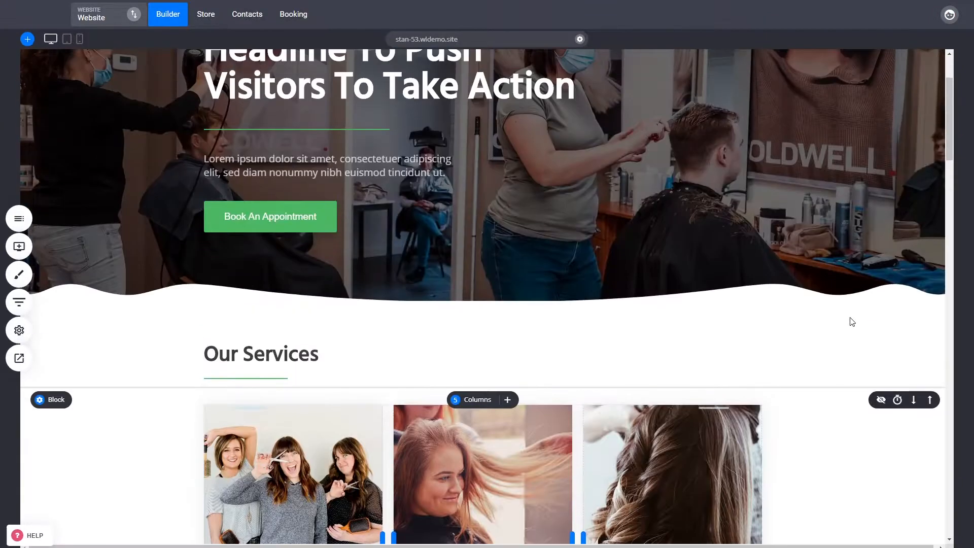
{"action": "scroll", "coordinate": [823, 294], "scroll_direction": "up", "scroll_amount": 2}
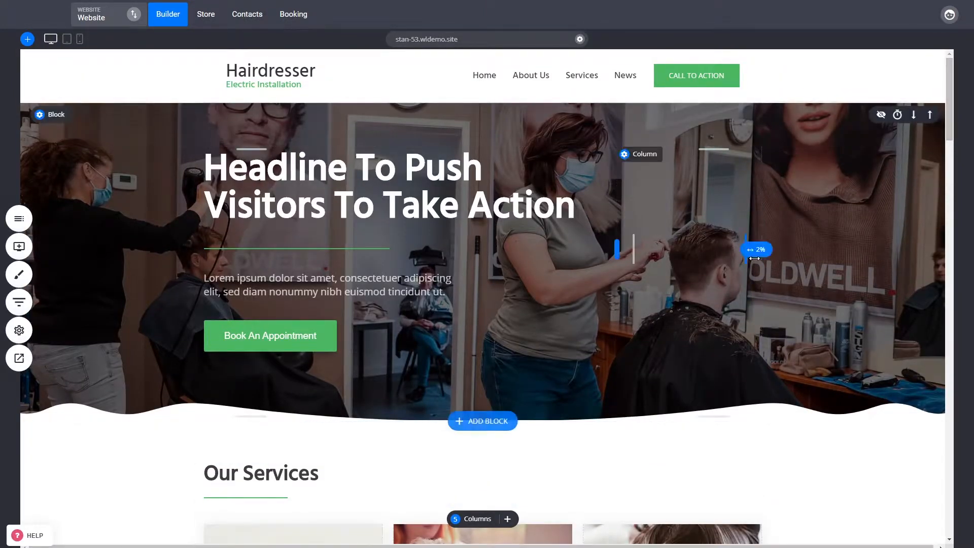
{"action": "scroll", "coordinate": [754, 258], "scroll_direction": "down", "scroll_amount": 5}
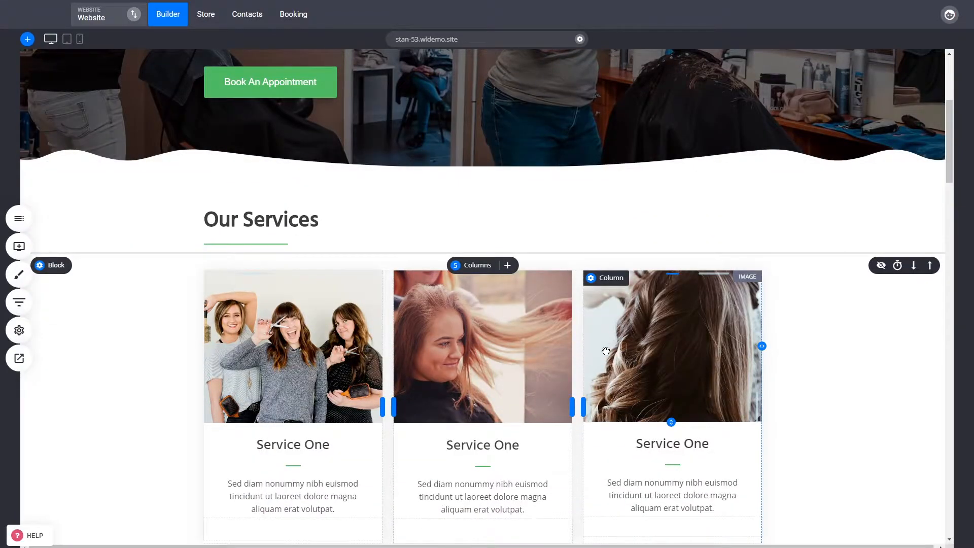
{"action": "left_click", "coordinate": [698, 351]}
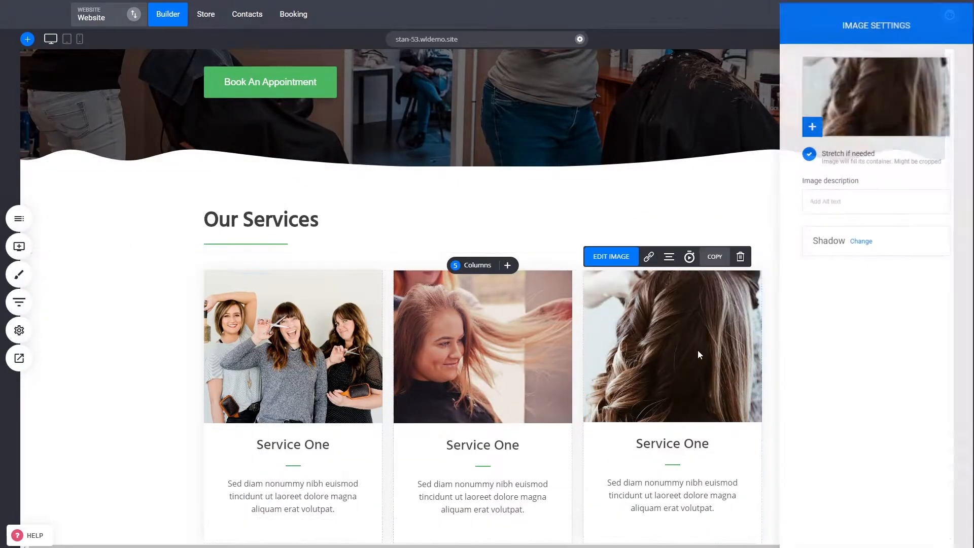
{"action": "key", "text": "Escape"}
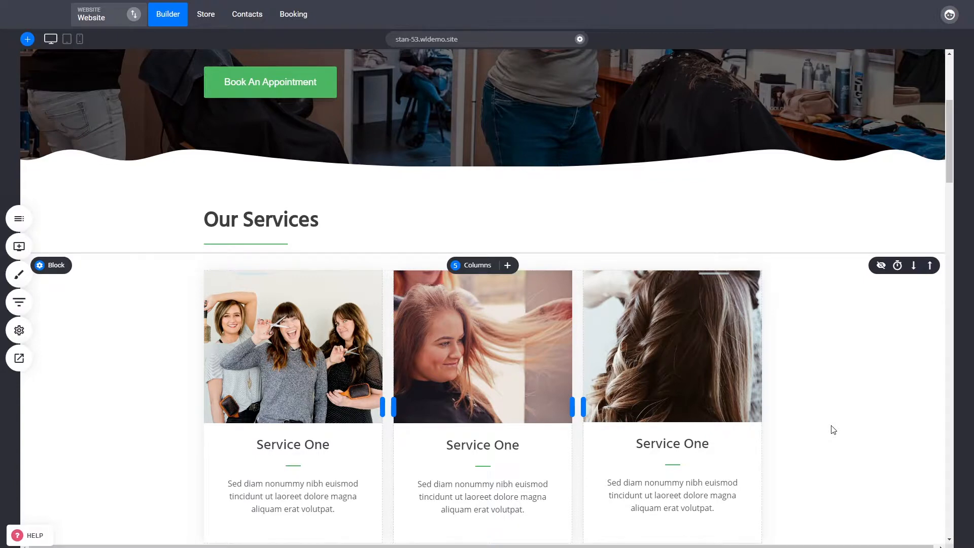
{"action": "left_click", "coordinate": [733, 393]}
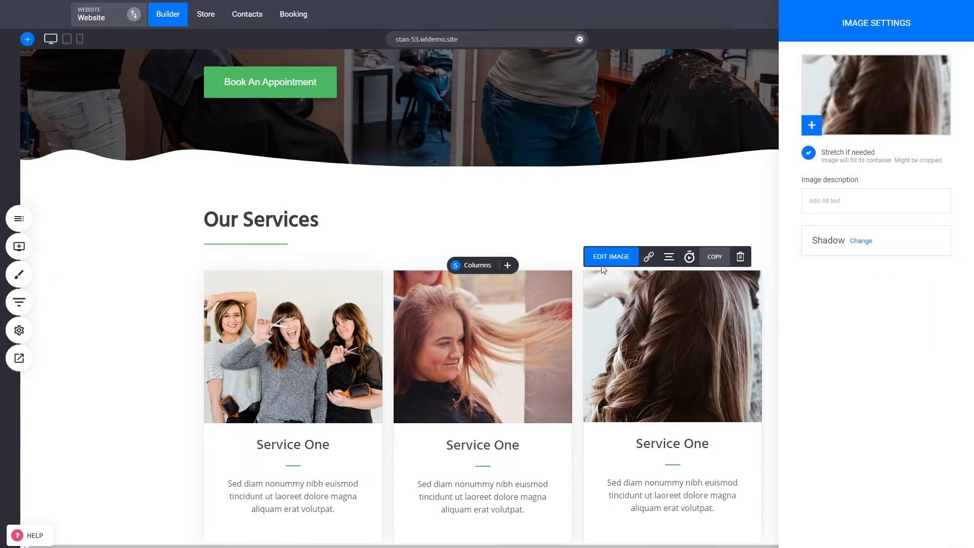
{"action": "left_click", "coordinate": [652, 198]}
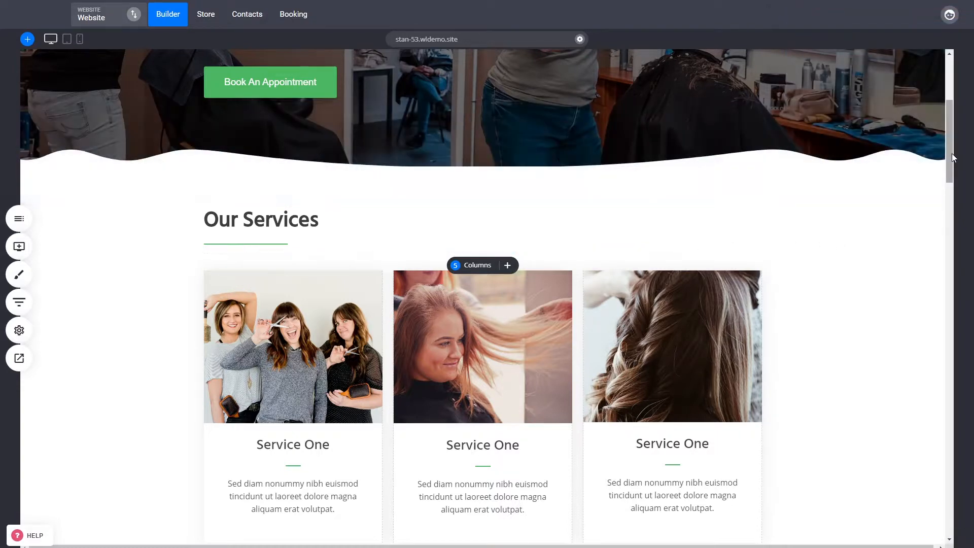
- Open the Home page's SEO info from the website settings and cancel without changes
{"action": "left_click_drag", "start_coordinate": [952, 157], "coordinate": [957, 112]}
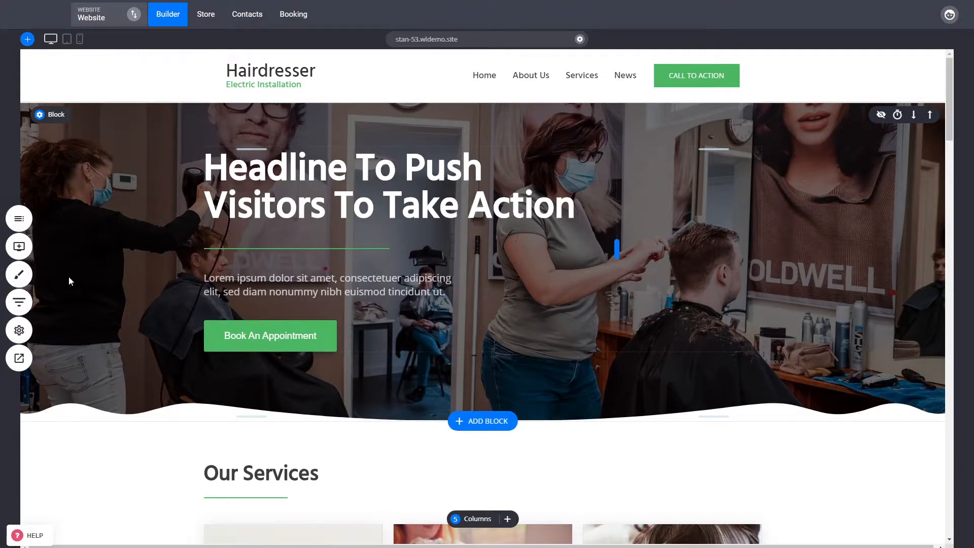
{"action": "left_click", "coordinate": [18, 330]}
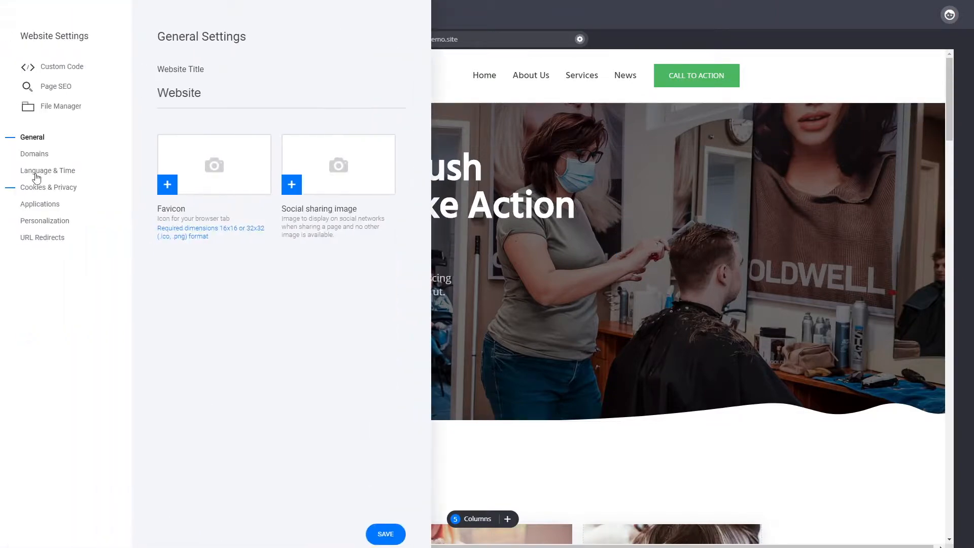
{"action": "left_click", "coordinate": [51, 88]}
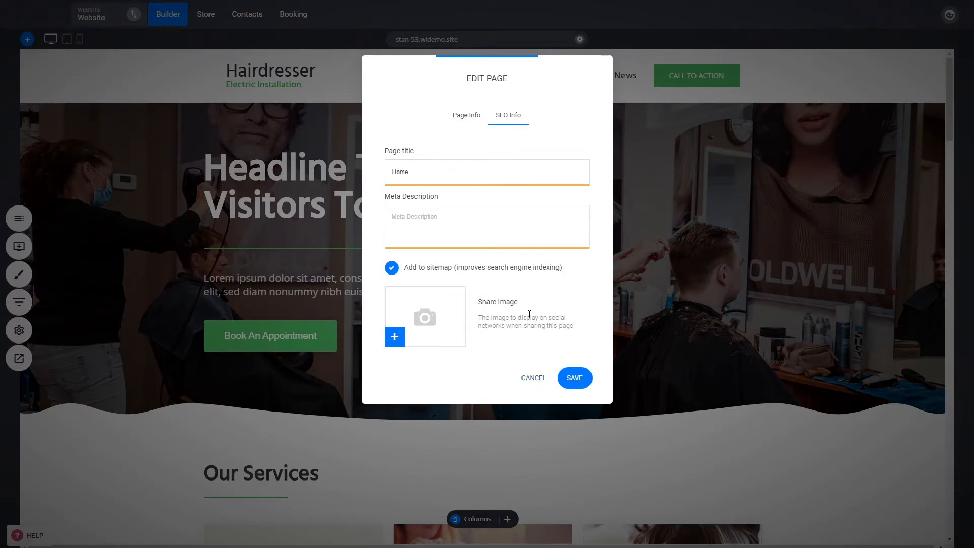
{"action": "left_click", "coordinate": [529, 379]}
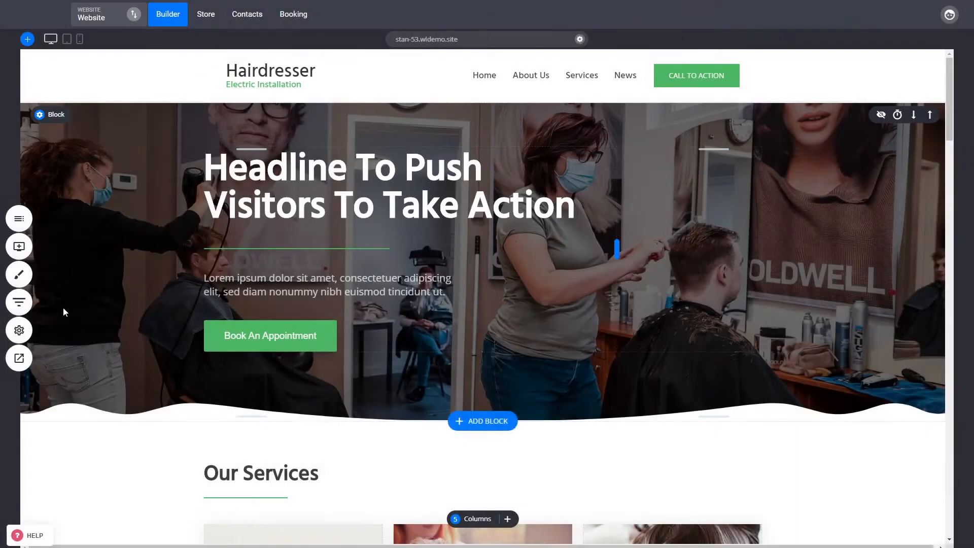
- Open and close the general website settings, then inspect the hero headline's heading style list without changing it
{"action": "left_click", "coordinate": [32, 333]}
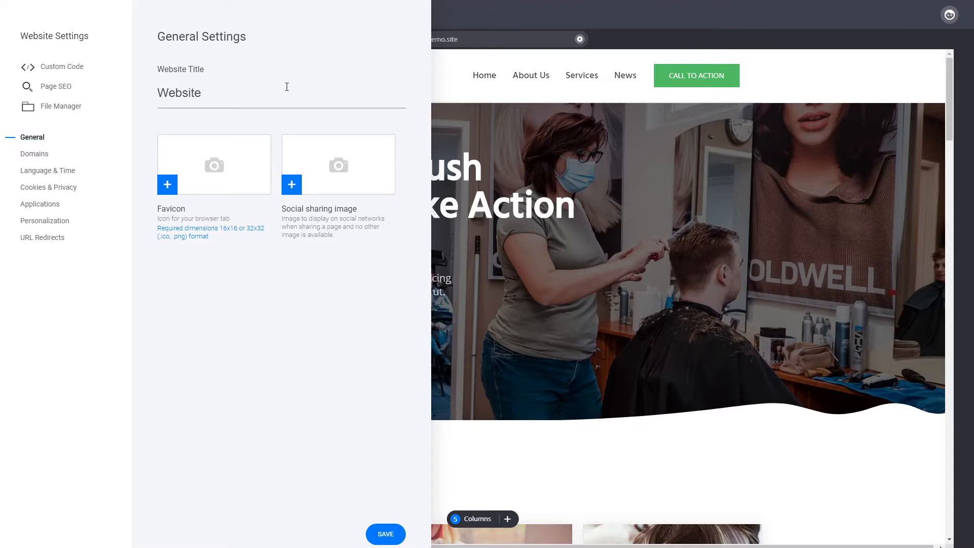
{"action": "left_click", "coordinate": [494, 153]}
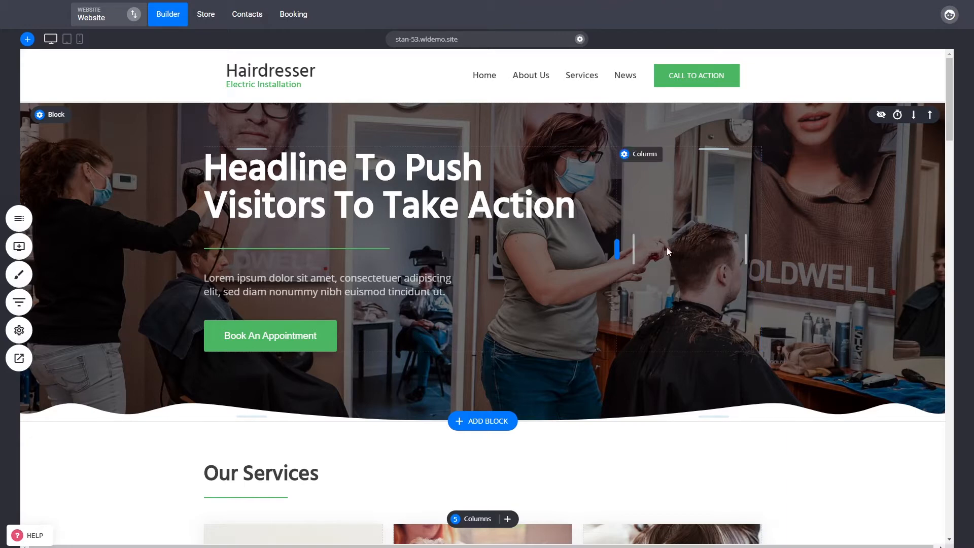
{"action": "left_click", "coordinate": [344, 188]}
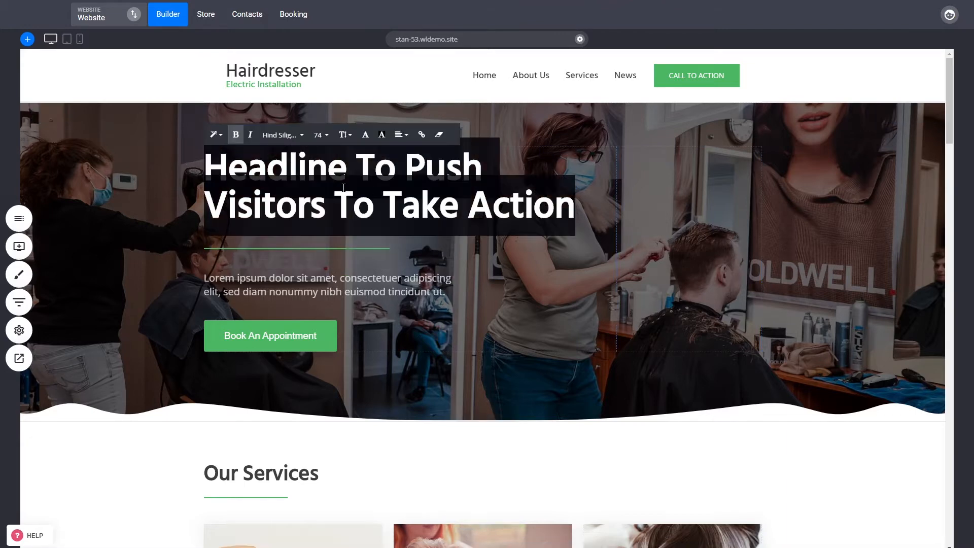
{"action": "left_click", "coordinate": [219, 137]}
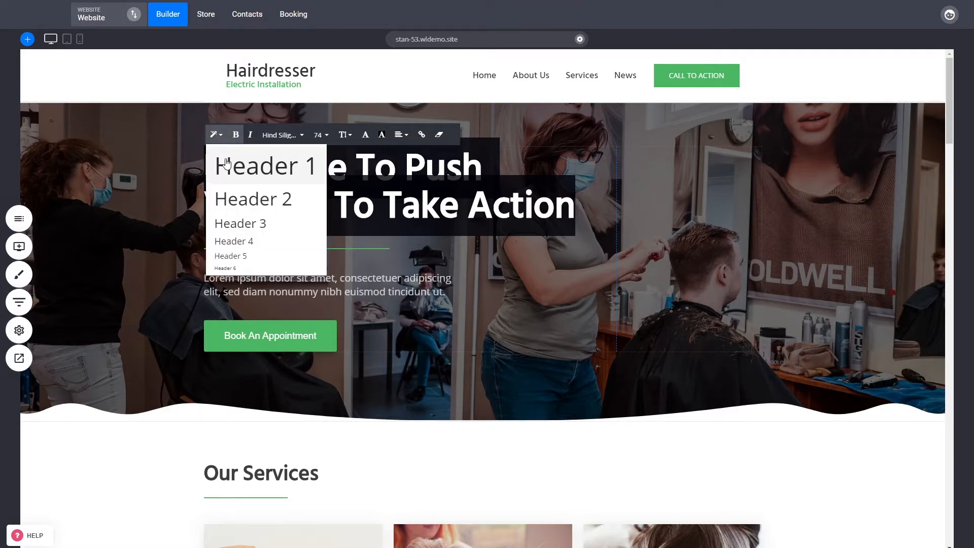
{"action": "left_click", "coordinate": [802, 242]}
- Scroll down past the services to the Hairdressing section and return to the hero section
{"action": "scroll", "coordinate": [803, 242], "scroll_direction": "down", "scroll_amount": 4}
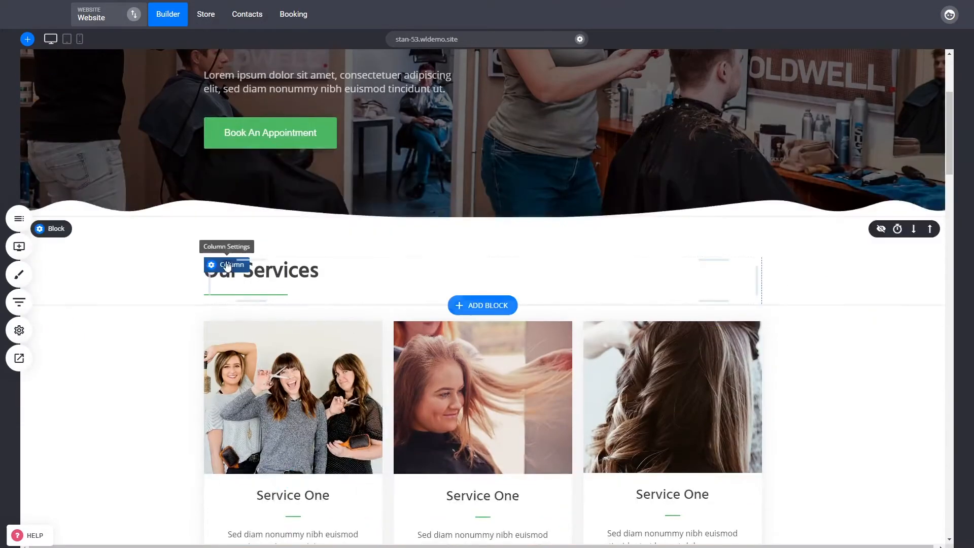
{"action": "scroll", "coordinate": [299, 313], "scroll_direction": "down", "scroll_amount": 8}
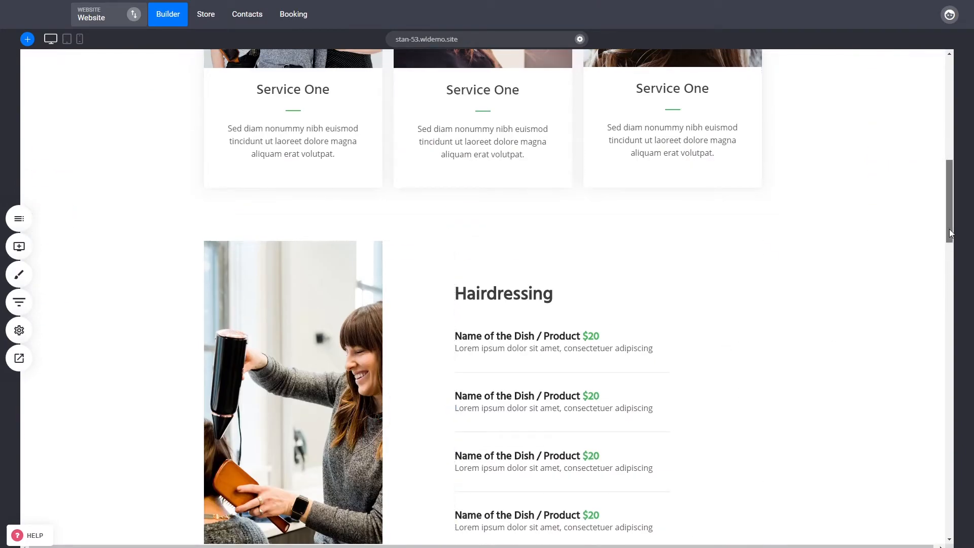
{"action": "scroll", "coordinate": [819, 436], "scroll_direction": "up", "scroll_amount": 6}
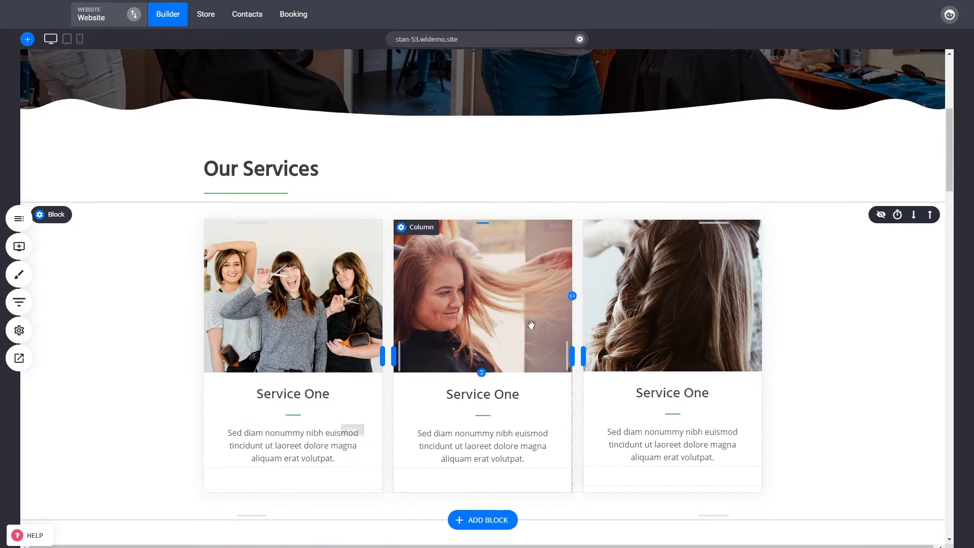
{"action": "scroll", "coordinate": [797, 383], "scroll_direction": "up", "scroll_amount": 4}
{"action": "scroll", "coordinate": [798, 383], "scroll_direction": "up", "scroll_amount": 2}
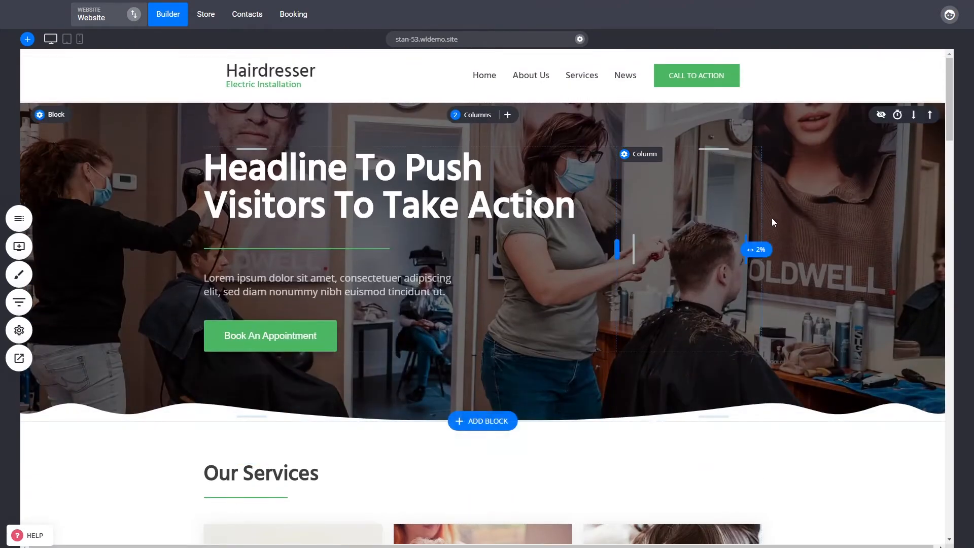